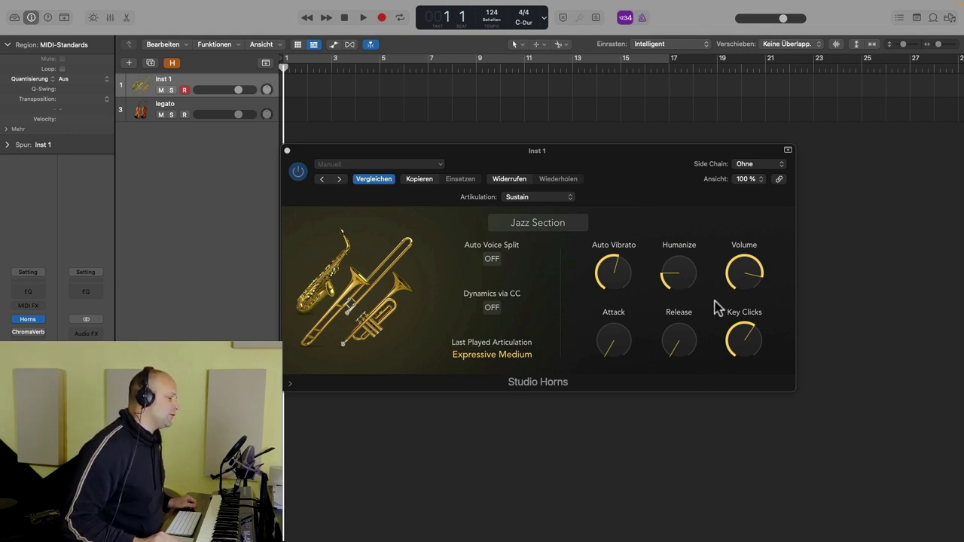
Examine the Studio Horns sound controls and the available sections and single instruments.
mouse_move(748, 276)
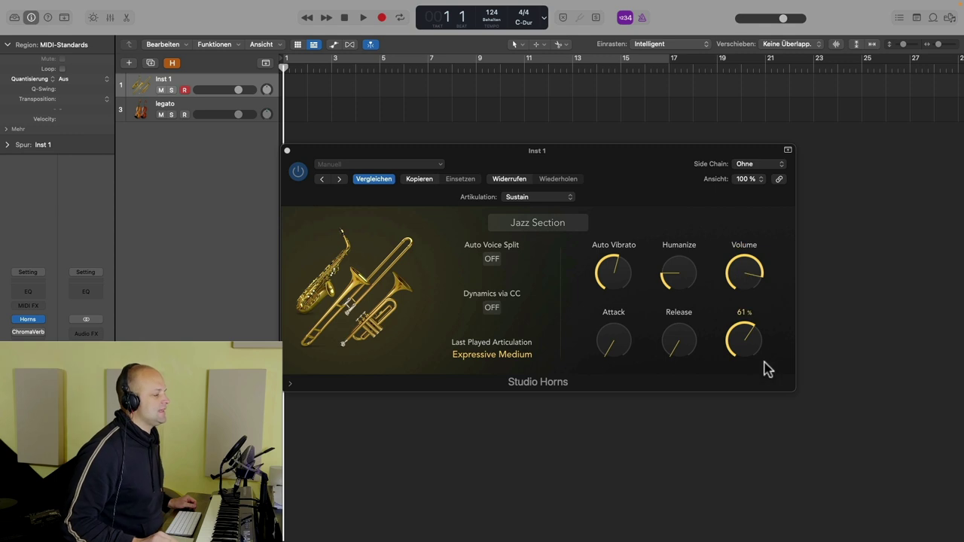
mouse_move(742, 358)
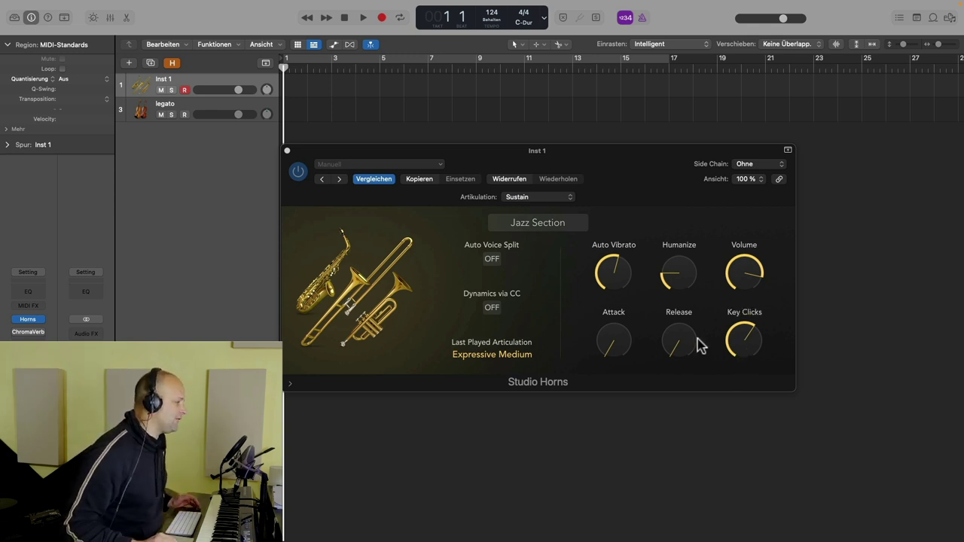
mouse_move(752, 294)
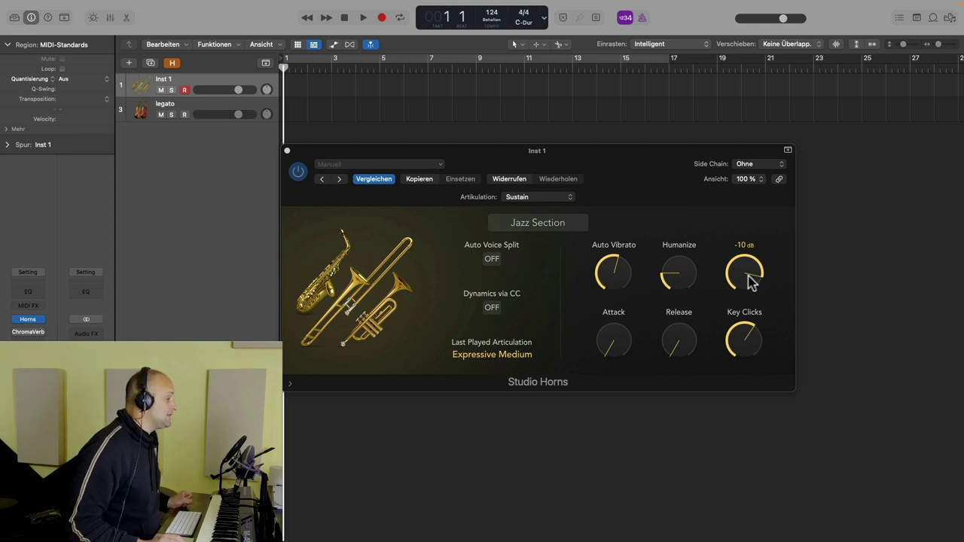
left_click(532, 225)
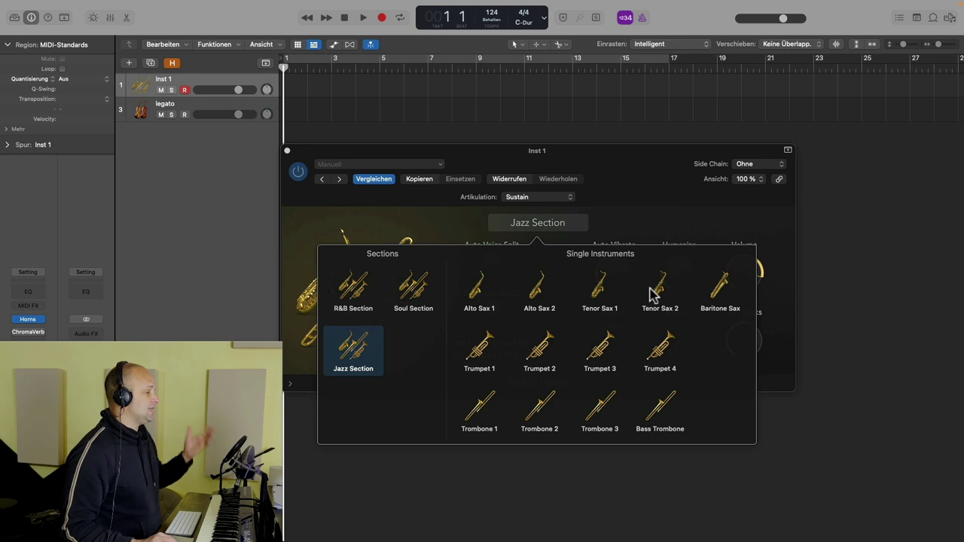
left_click(621, 220)
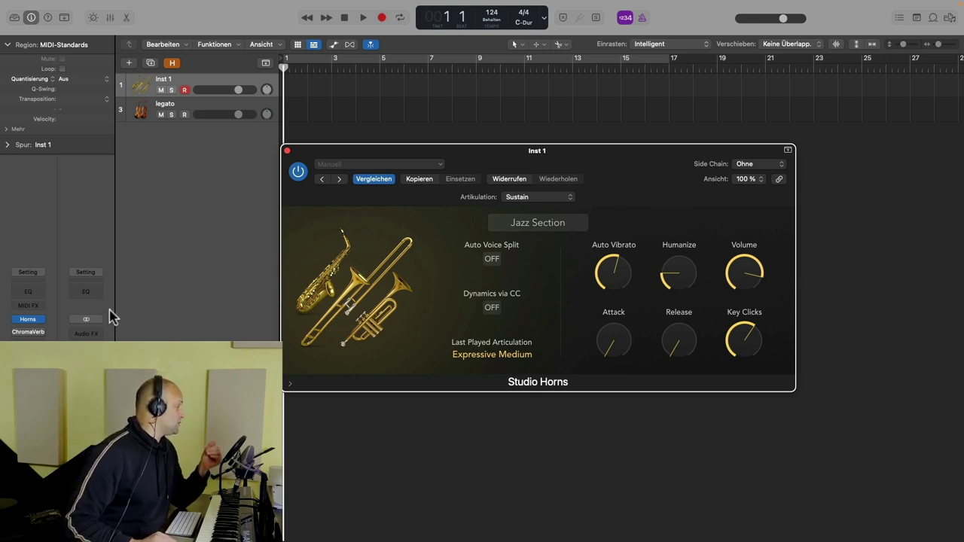
Switch on the ChromaVerb reverb on the Inst 1 track and close its window.
left_click(27, 333)
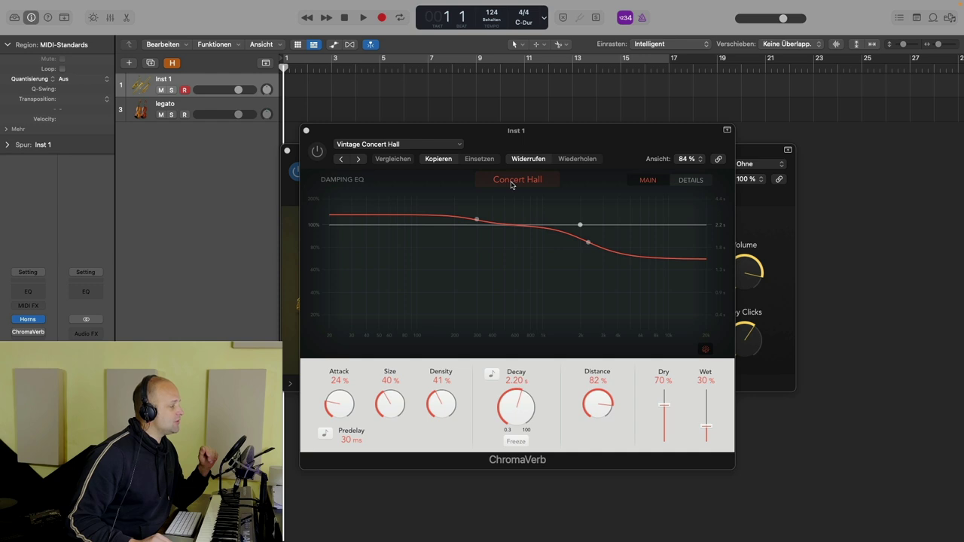
left_click(317, 153)
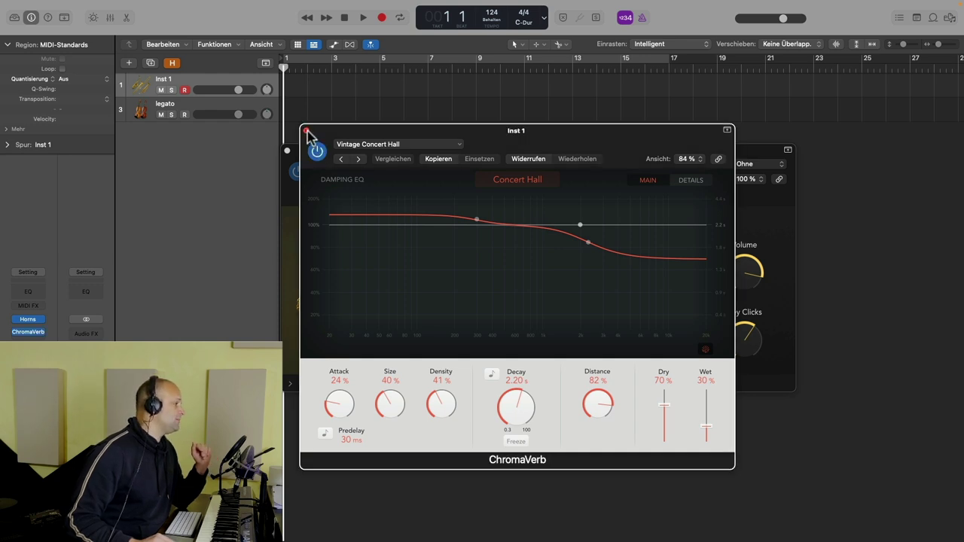
left_click(307, 131)
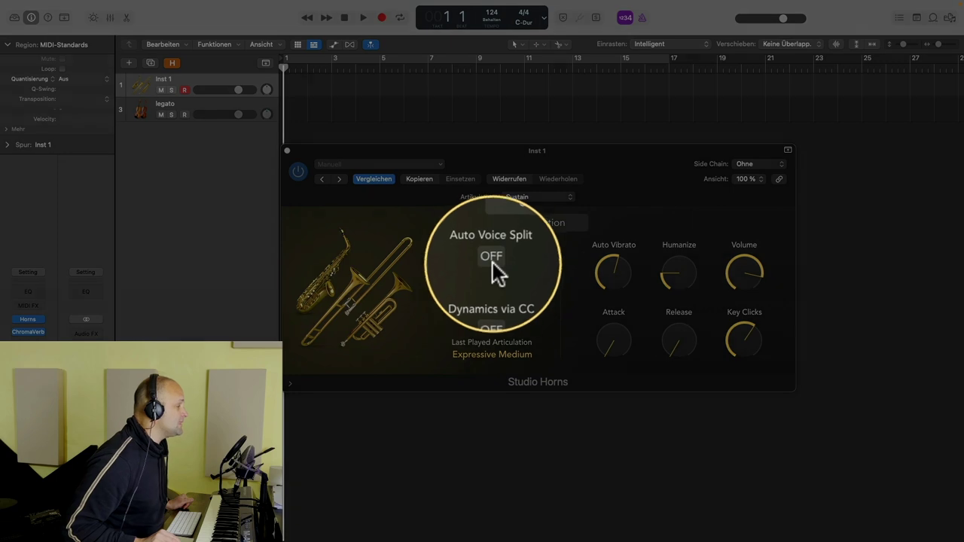
Turn on Auto Voice Split for the Jazz Section, comparing the sound with the option off and on.
left_click(493, 261)
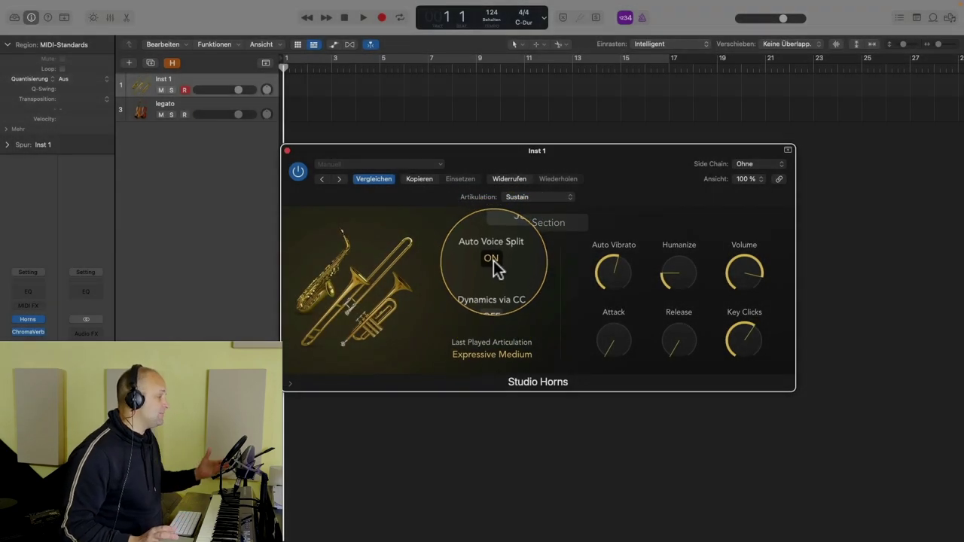
left_click(548, 229)
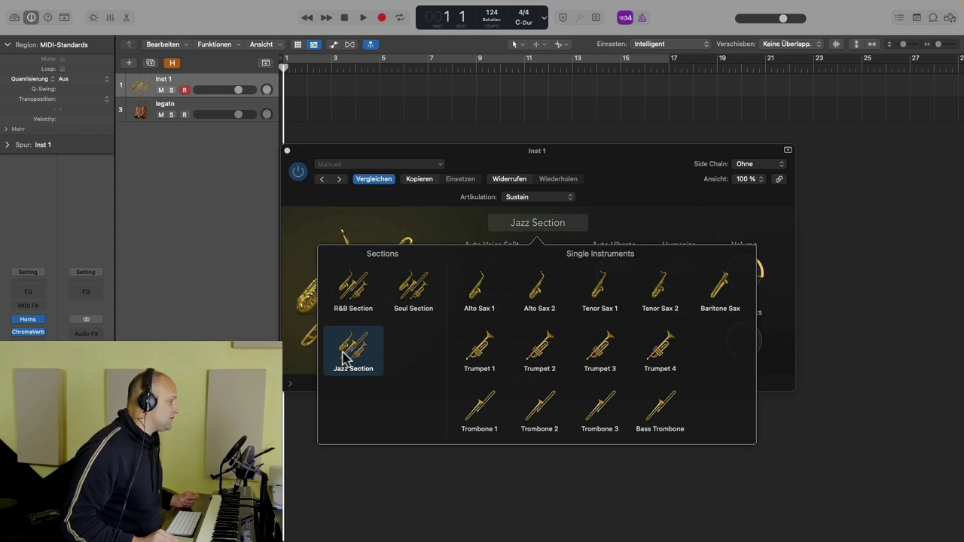
left_click(646, 170)
left_click(494, 264)
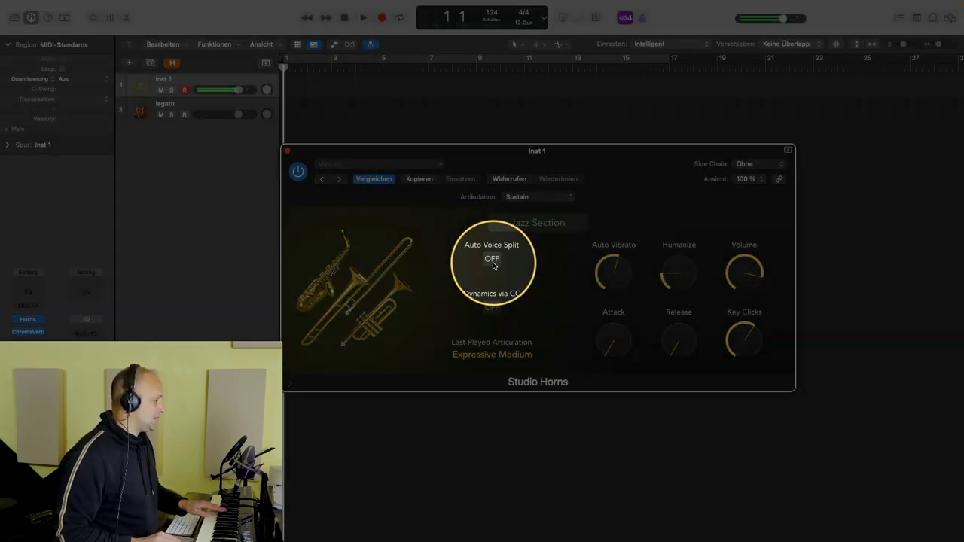
left_click(491, 259)
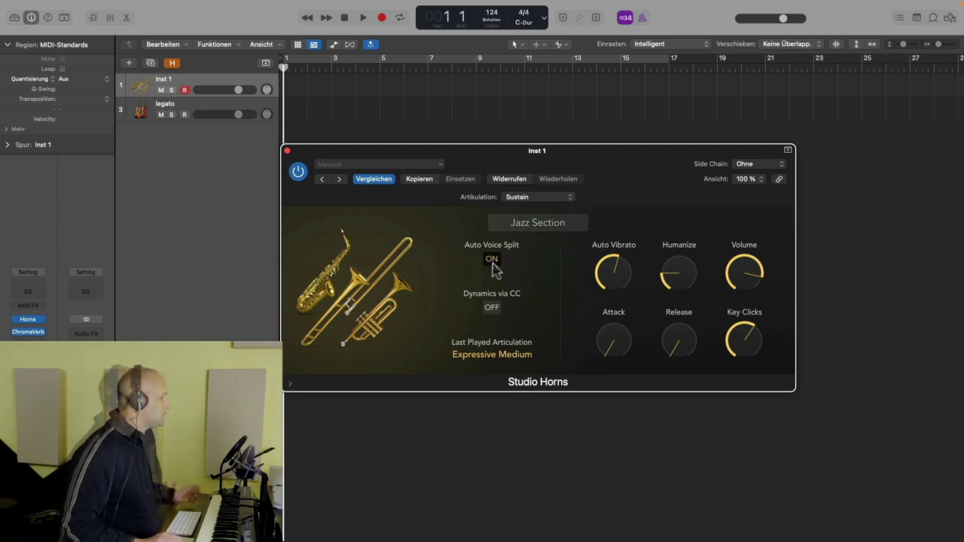
Audition the single instruments Alto Sax 1 and Trumpet 1 and return to the Jazz Section.
left_click(532, 225)
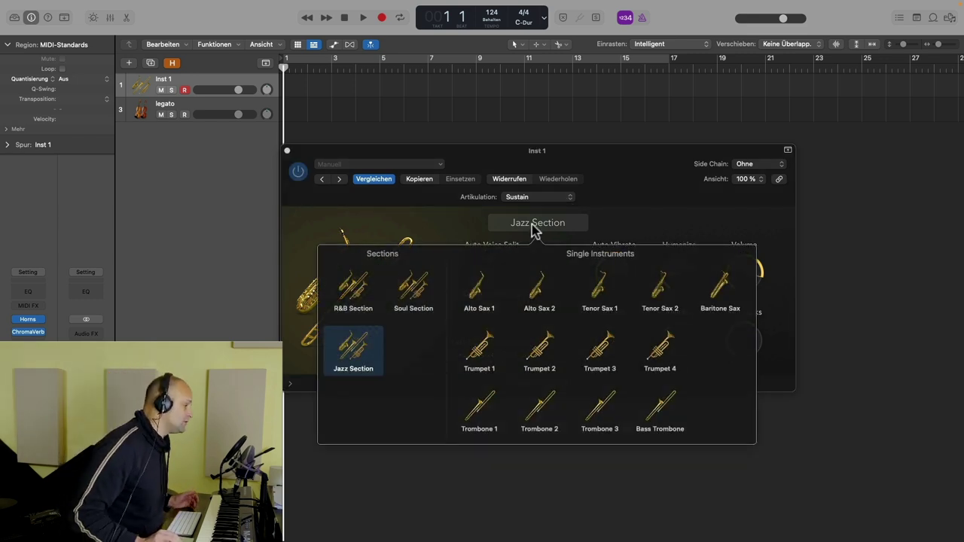
left_click(482, 305)
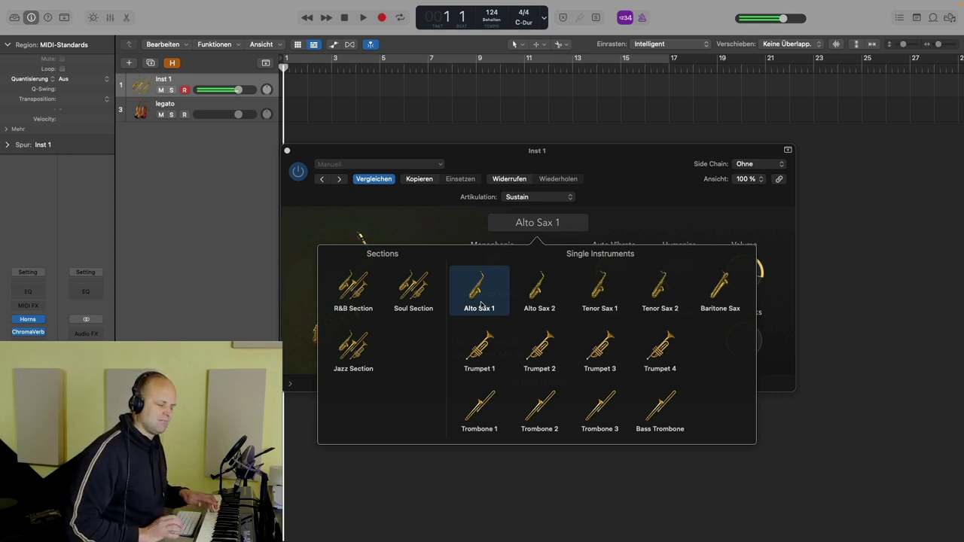
left_click(481, 353)
left_click(354, 354)
Audition the Jazz Section with the Staccato, Expressive Medium and Fall Long articulations.
left_click(557, 197)
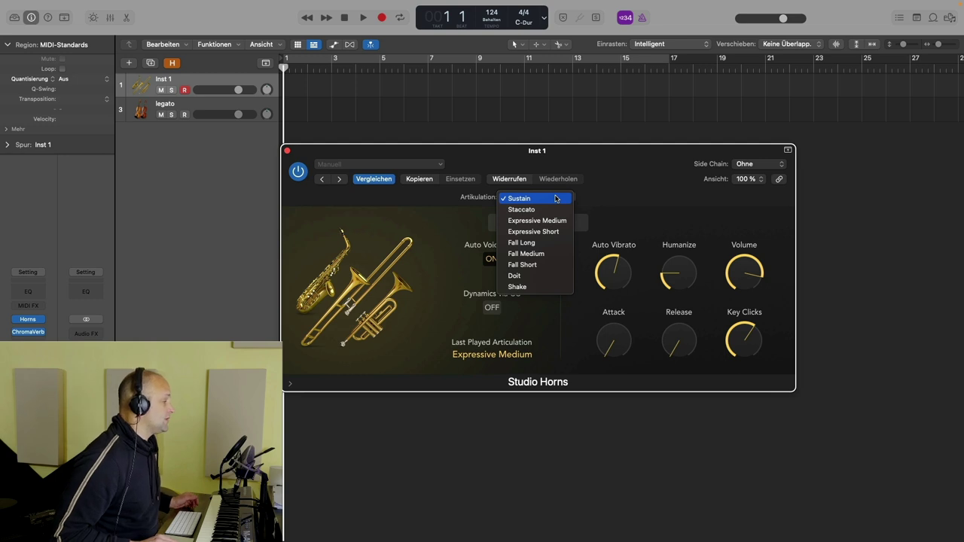
left_click(552, 210)
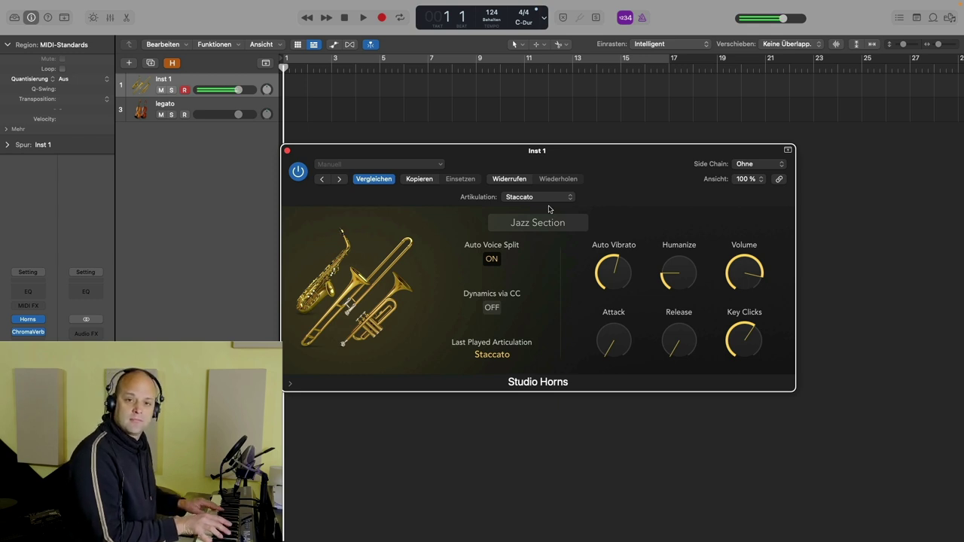
left_click(550, 198)
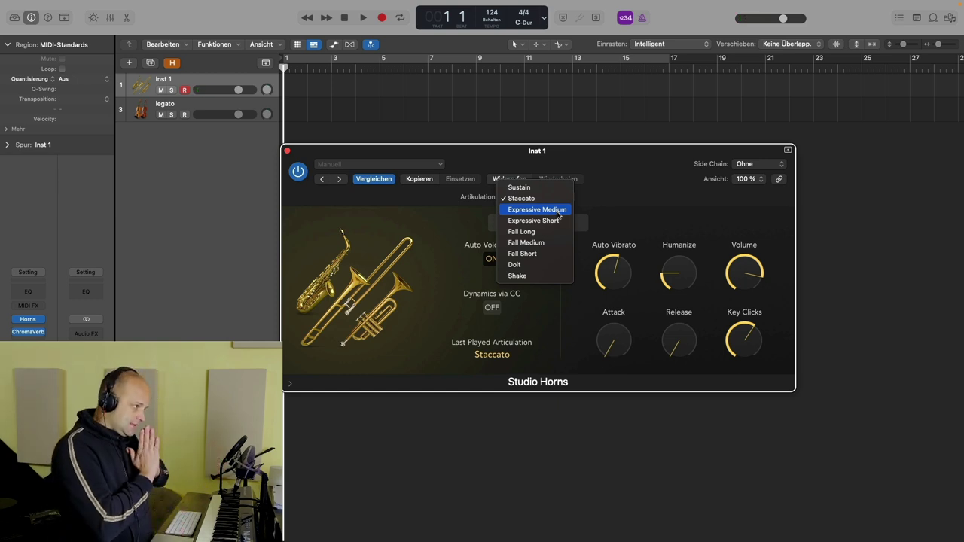
left_click(557, 213)
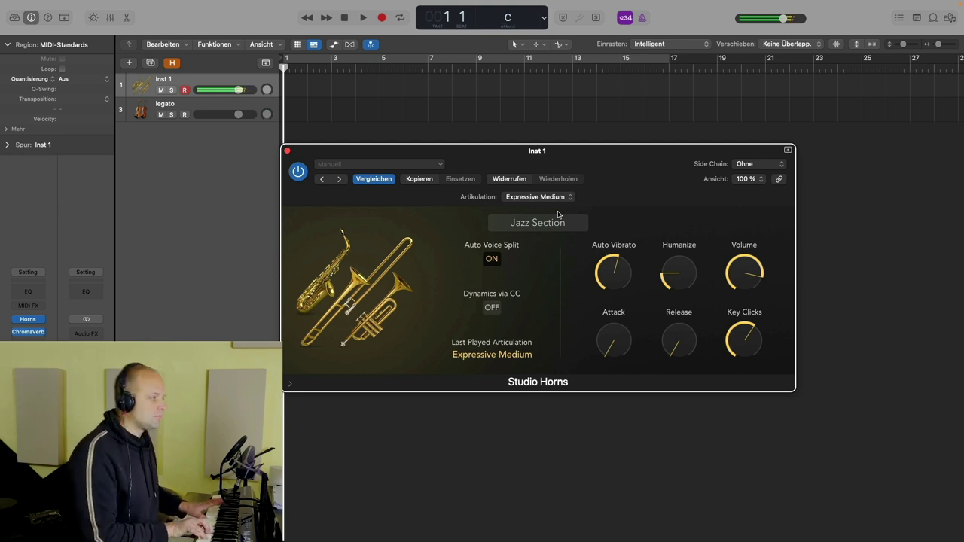
left_click(557, 196)
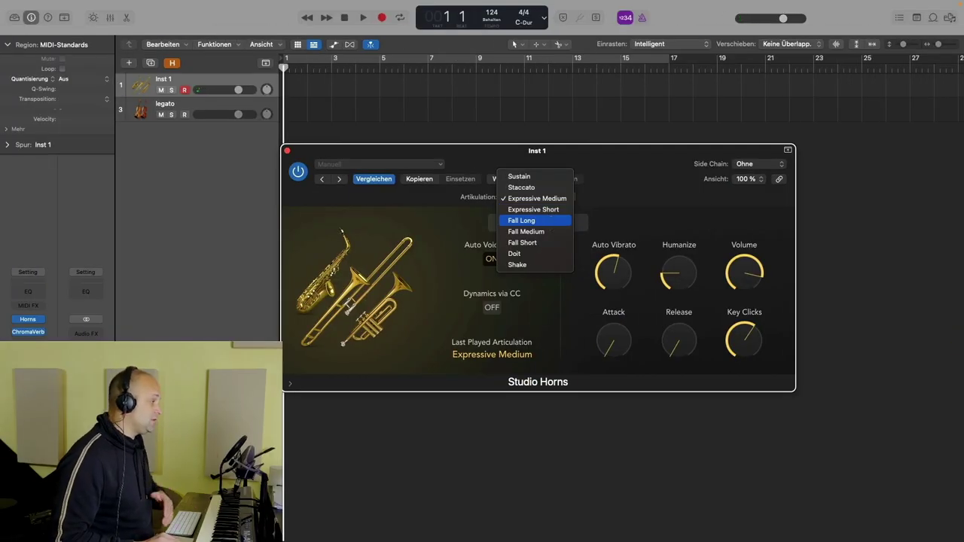
left_click(554, 222)
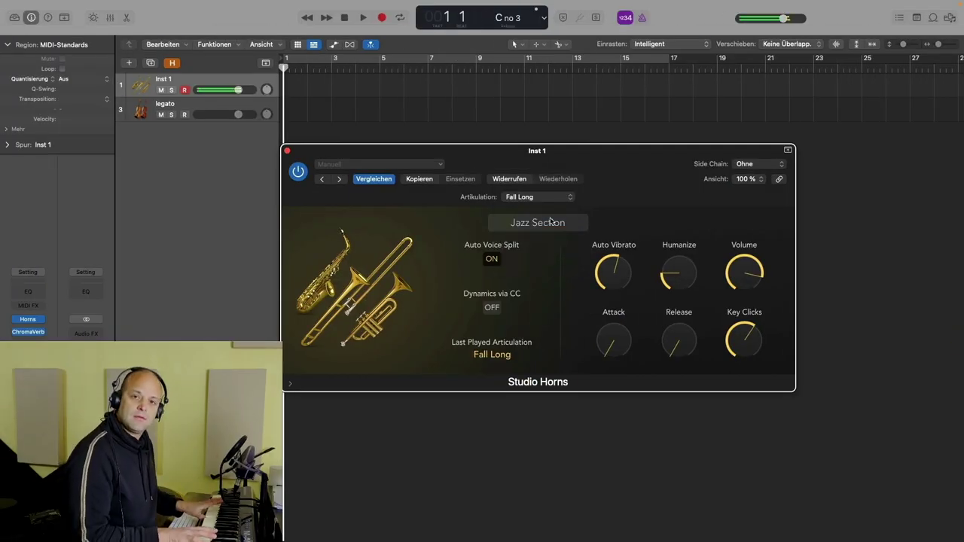
Audition the Doit articulation, set the horns to Shake, and close the Studio Horns window.
left_click(558, 196)
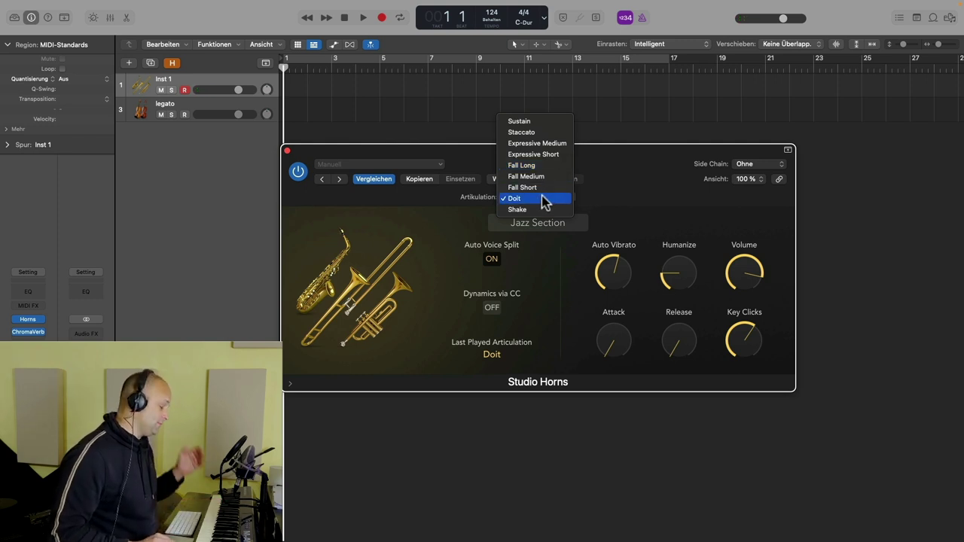
left_click(542, 198)
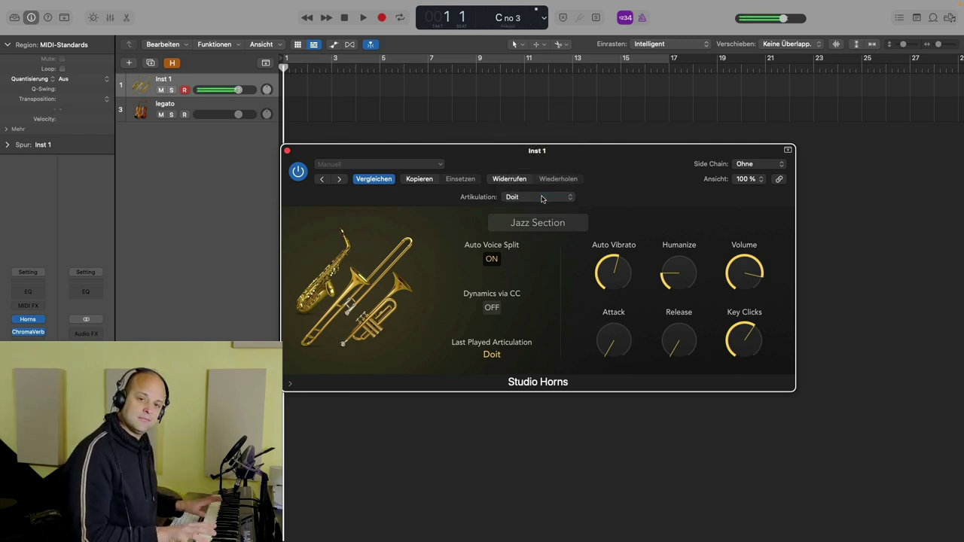
left_click(553, 199)
left_click(551, 210)
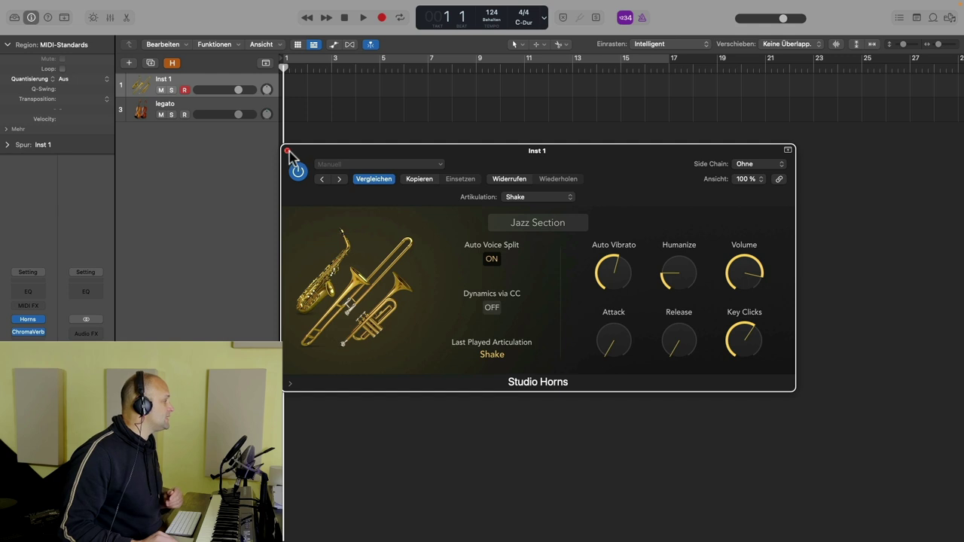
left_click(287, 151)
Open Studio Strings on the legato track and examine its articulations, sections and single instruments.
left_click(225, 105)
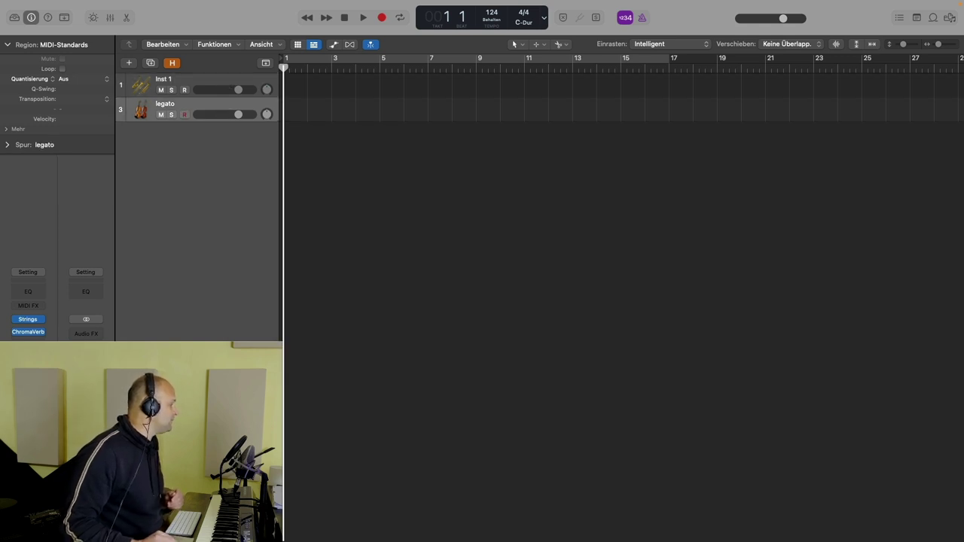
left_click(31, 321)
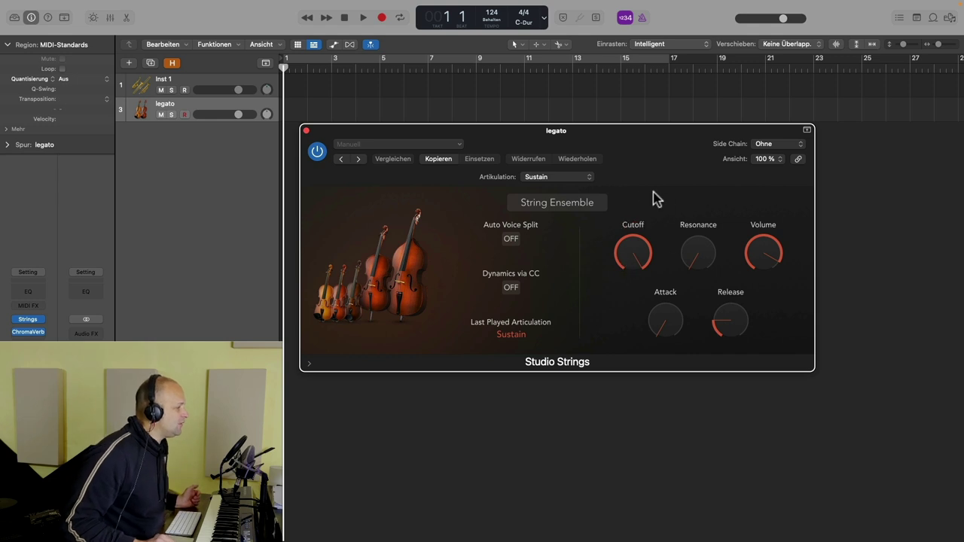
left_click(587, 179)
left_click(650, 179)
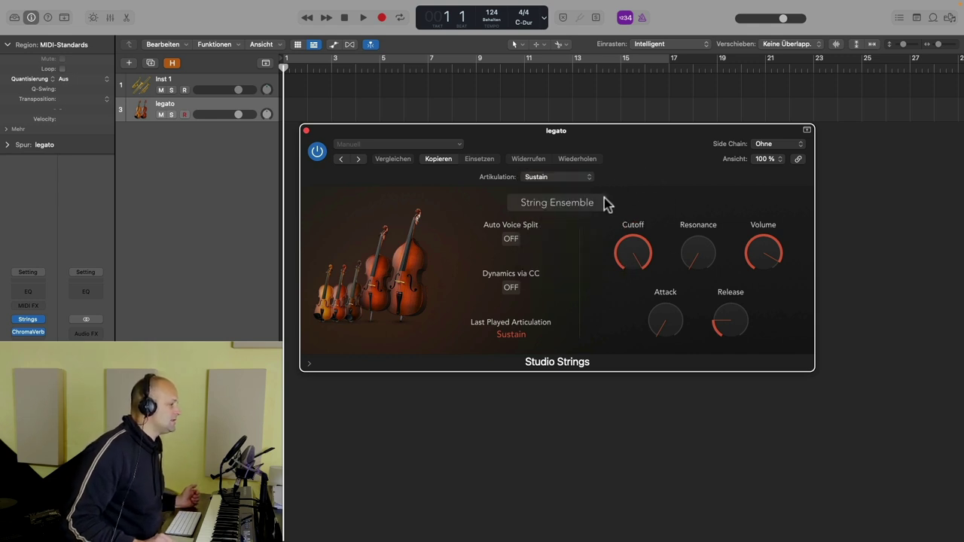
left_click(567, 210)
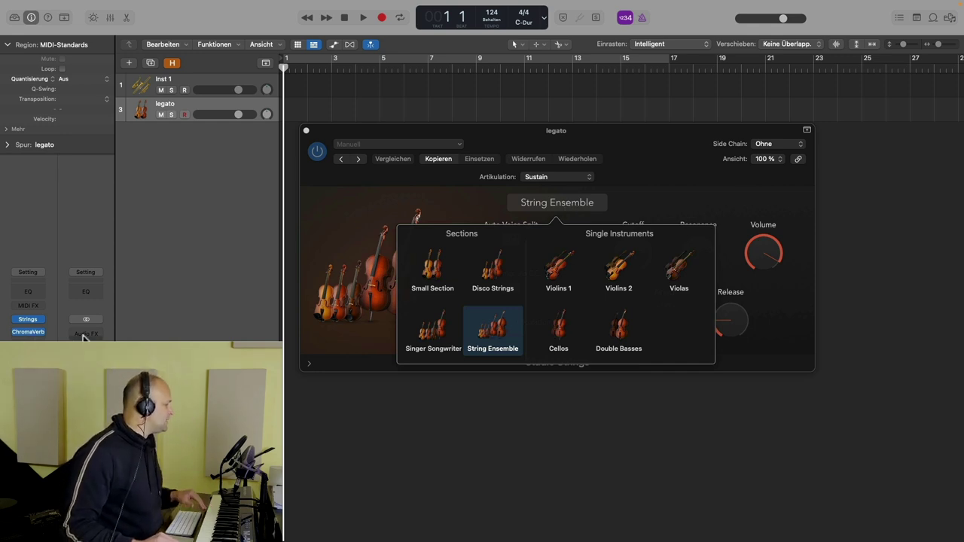
left_click(29, 334)
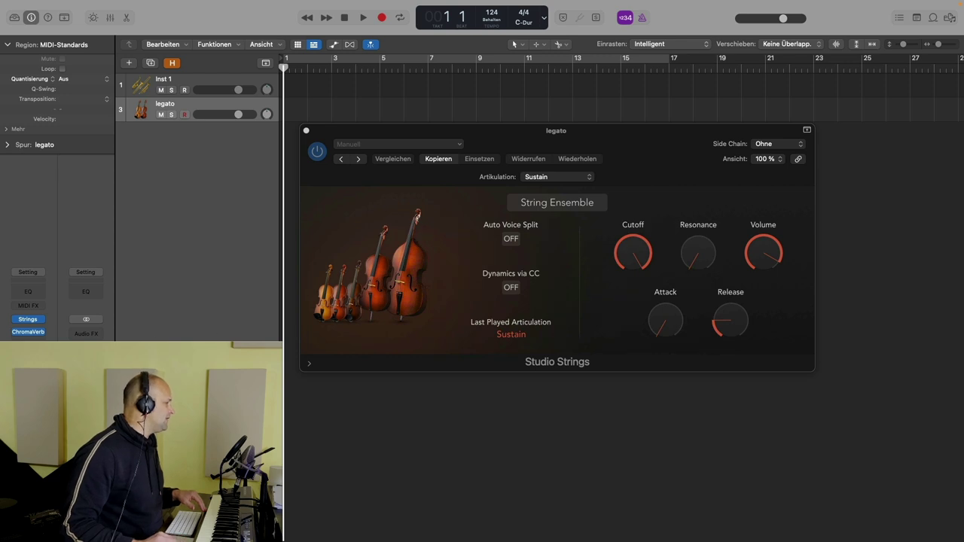
Bypass and re-enable ChromaVerb on the legato track to compare the dry strings, and turn on Auto Voice Split.
left_click(16, 332)
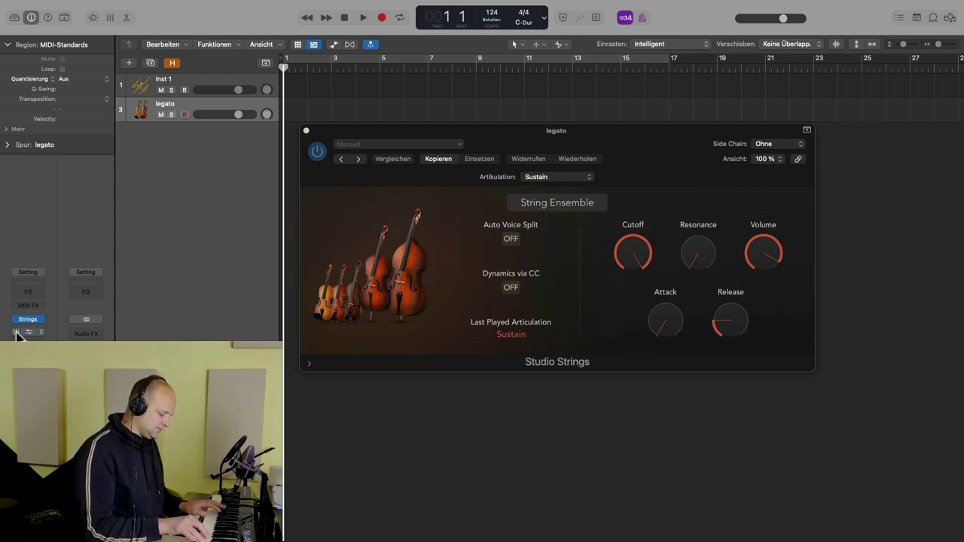
left_click(16, 332)
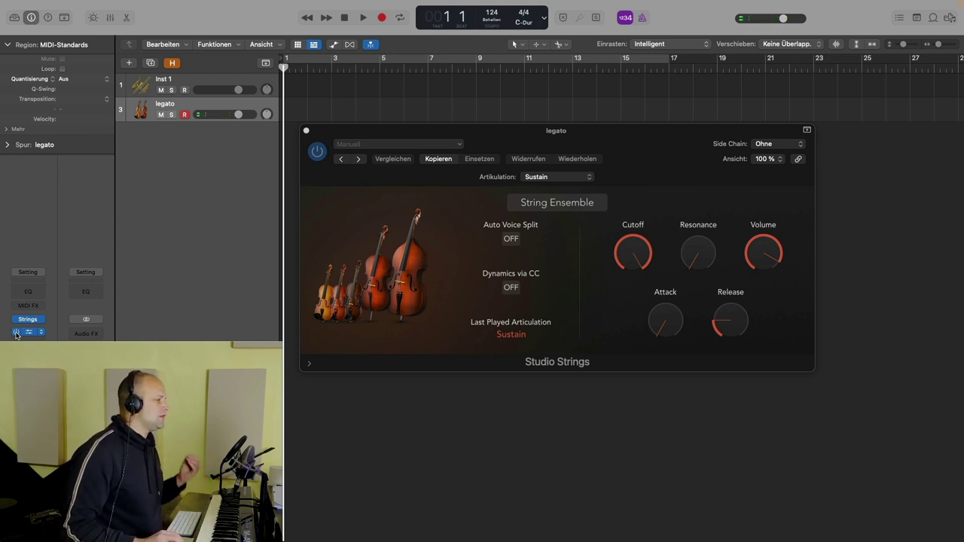
left_click(517, 241)
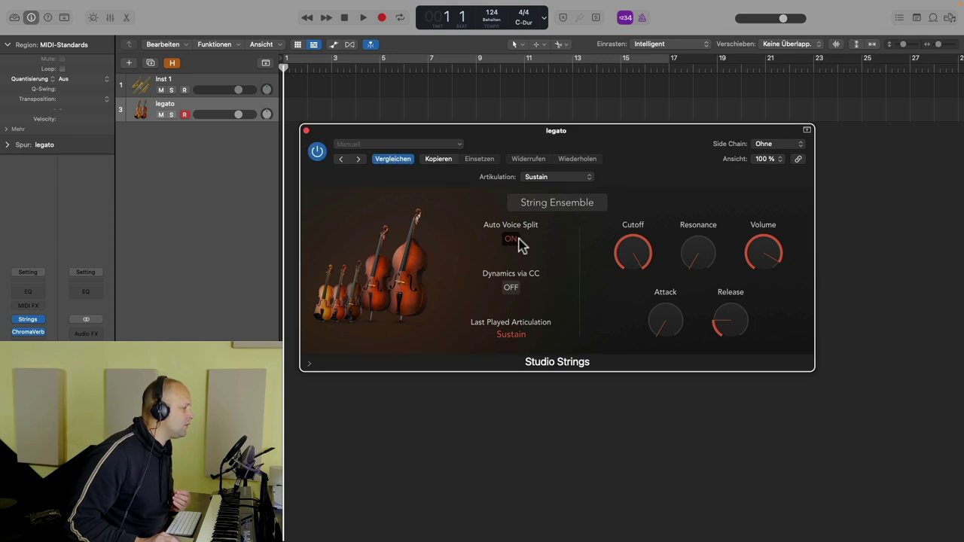
Audition the String Ensemble with the Fortepiano Fast articulation and set the articulation to Pizzicato.
left_click(585, 179)
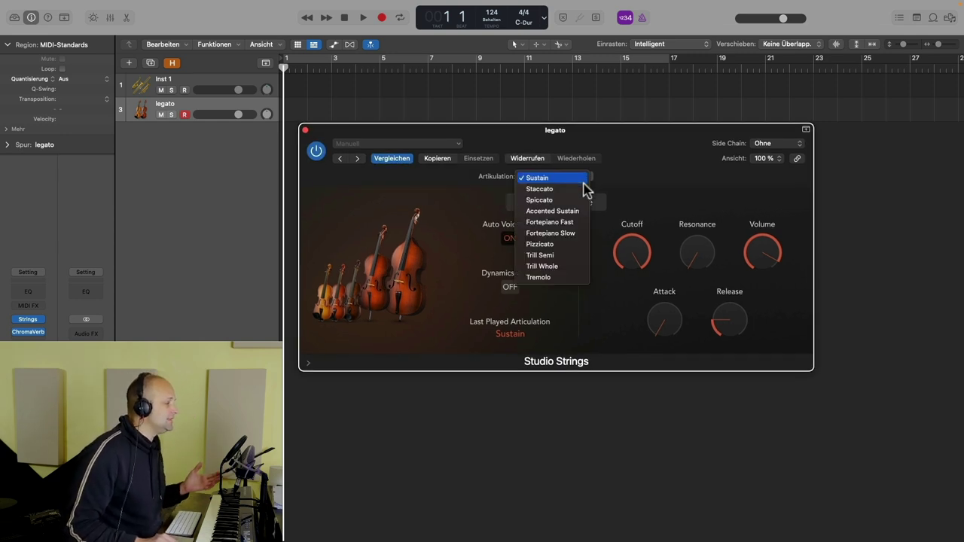
left_click(547, 225)
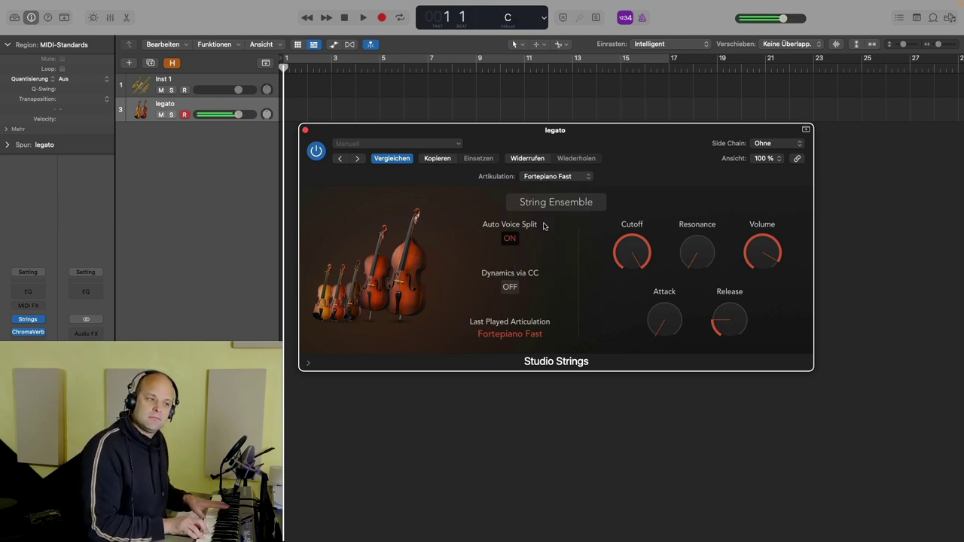
left_click(572, 177)
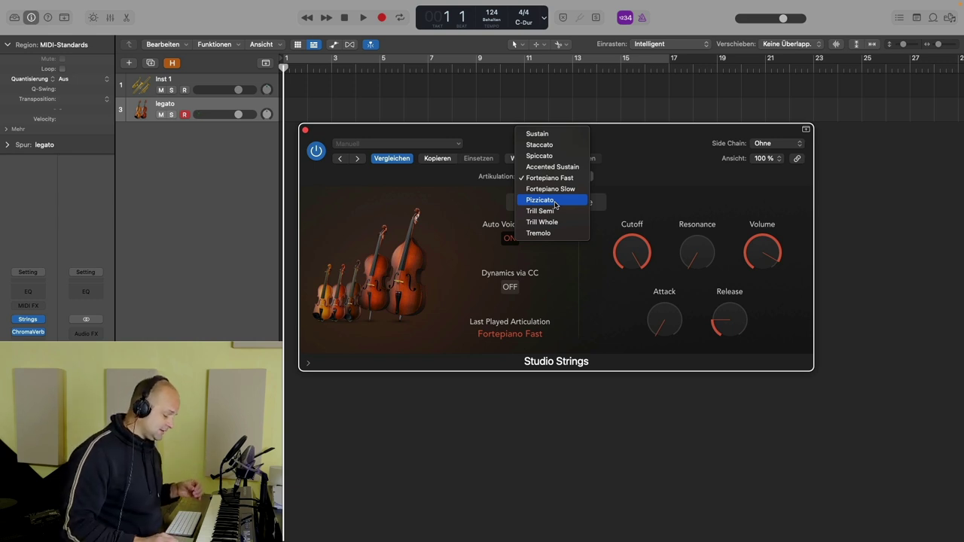
left_click(555, 202)
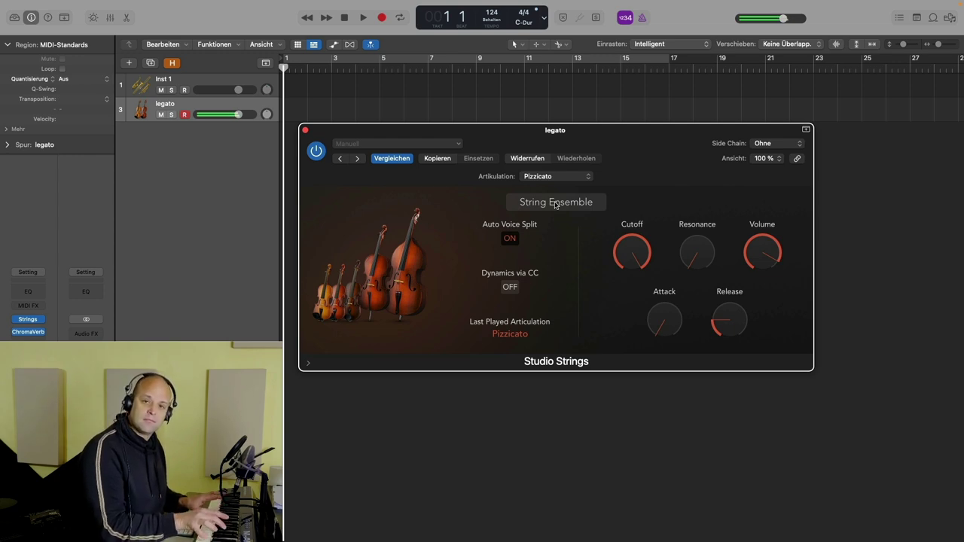
Audition the String Ensemble with the Trill Semi articulation, set the articulation to Tremolo, and close the Studio Strings window.
left_click(555, 176)
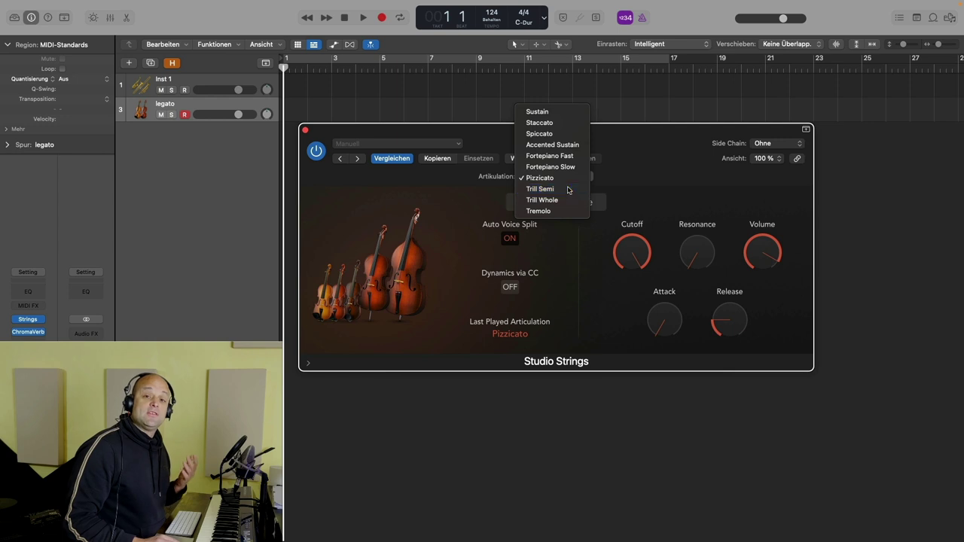
left_click(568, 189)
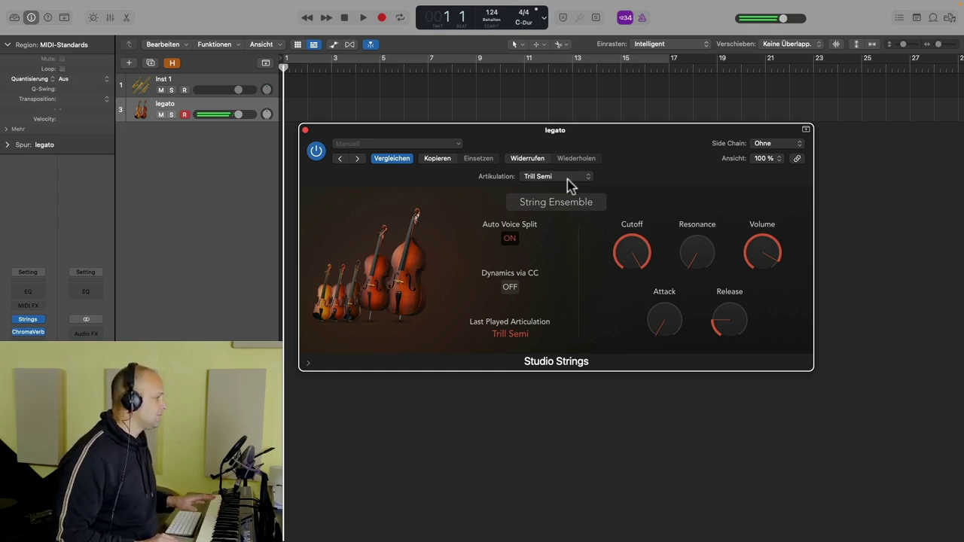
left_click(570, 178)
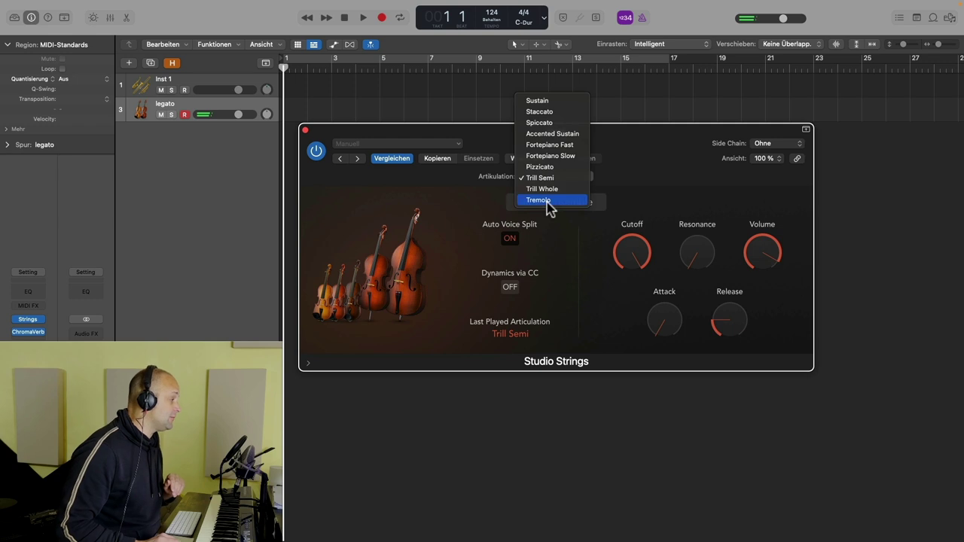
left_click(548, 200)
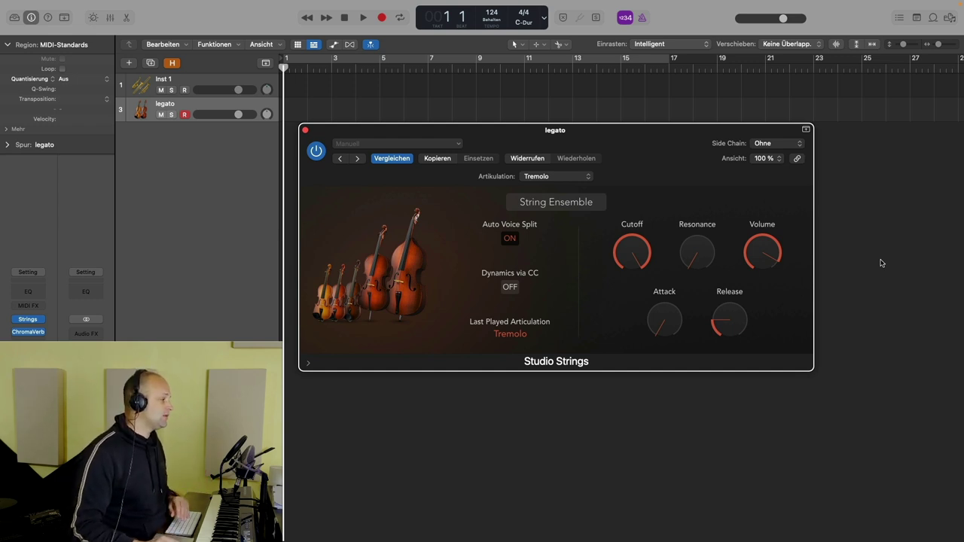
left_click(305, 130)
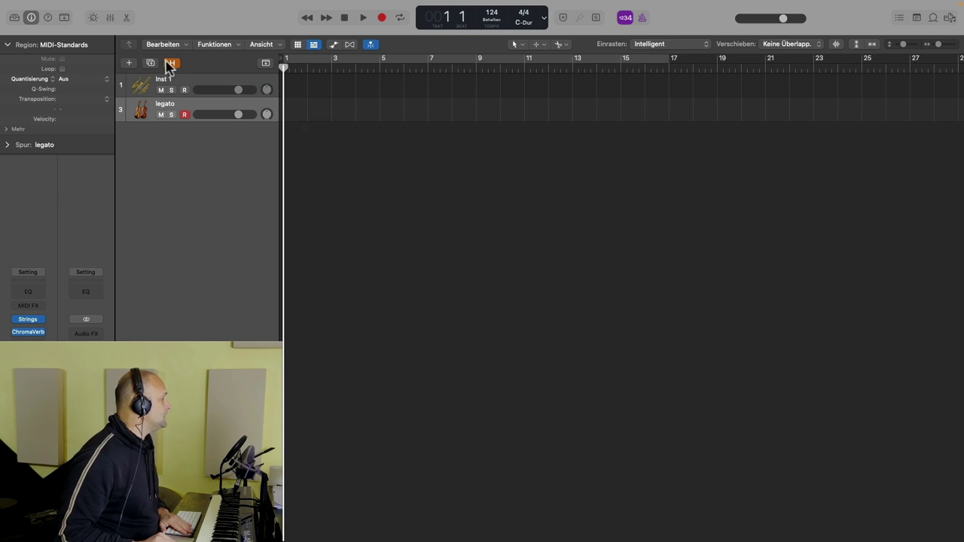
Show the hidden tracks, unmute the second legato track, and open its Inst 2 region in the Piano Roll.
left_click(172, 63)
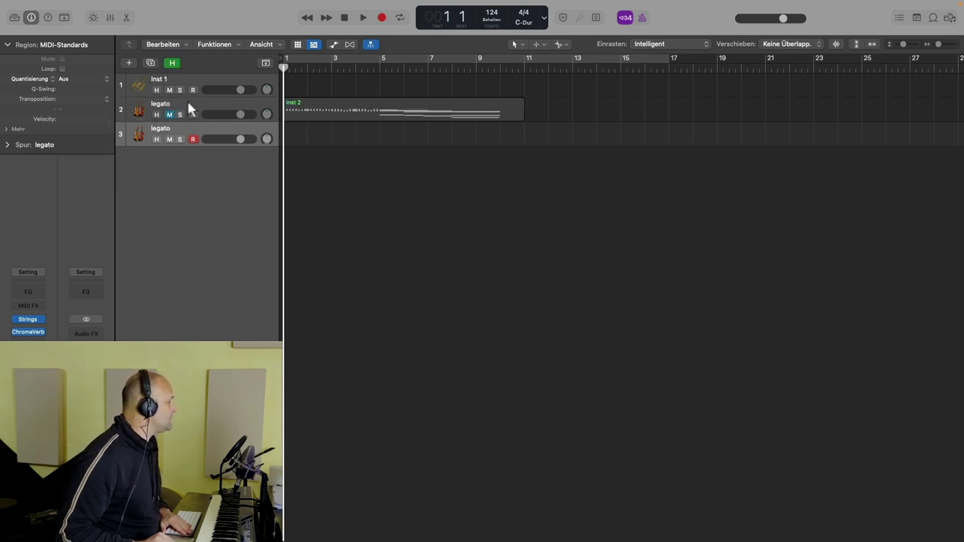
left_click(188, 105)
left_click(168, 114)
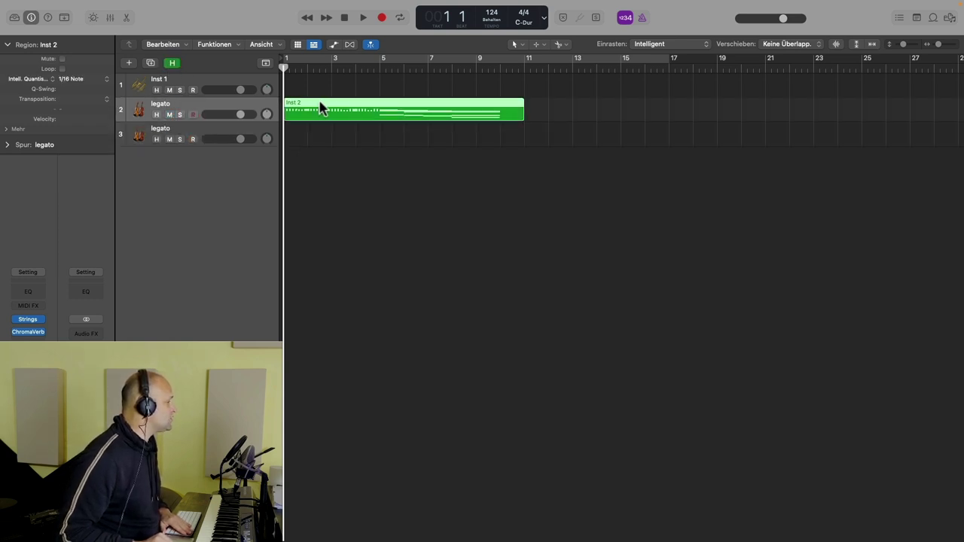
double_click(318, 106)
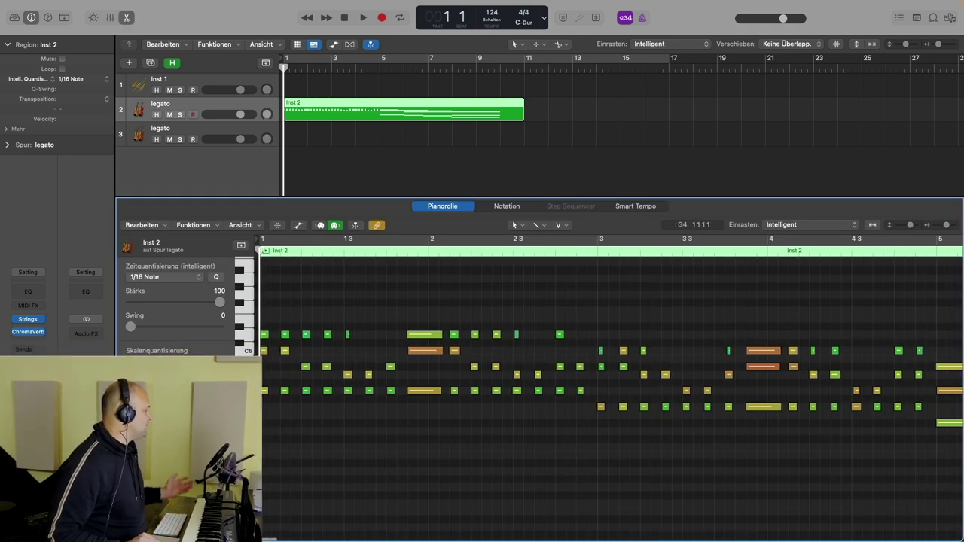
Check the Studio Strings settings on this legato track, and play the Inst 2 region with cycle turned on over its full length.
left_click(27, 319)
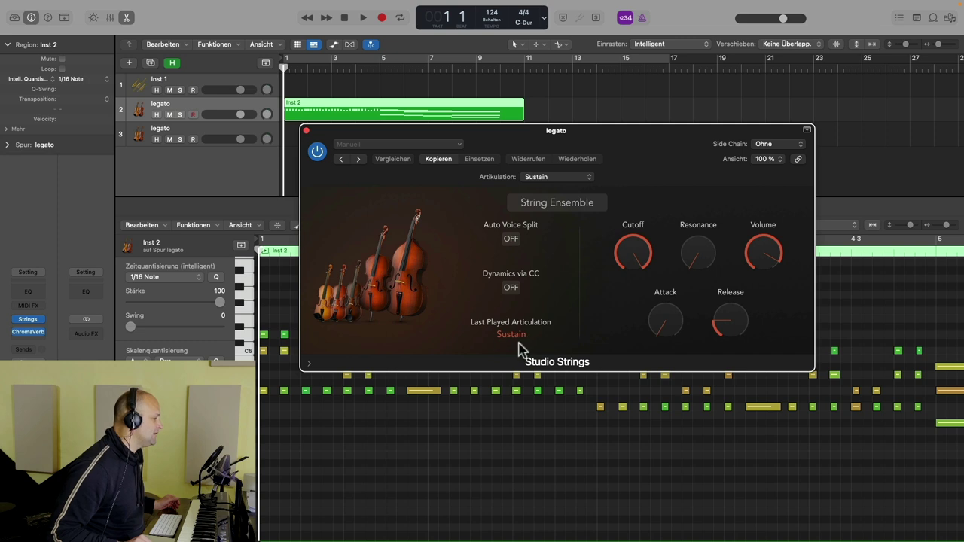
left_click(306, 132)
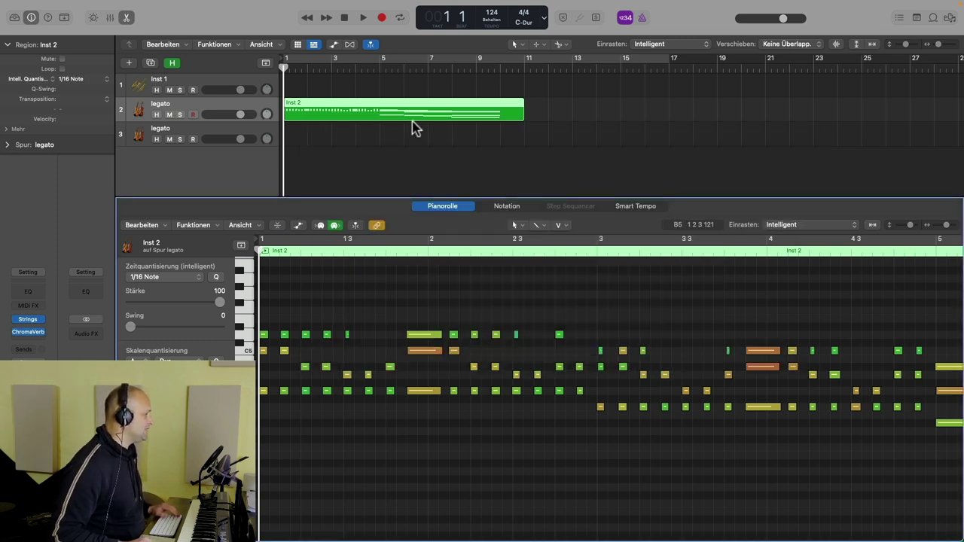
key("c")
key("space")
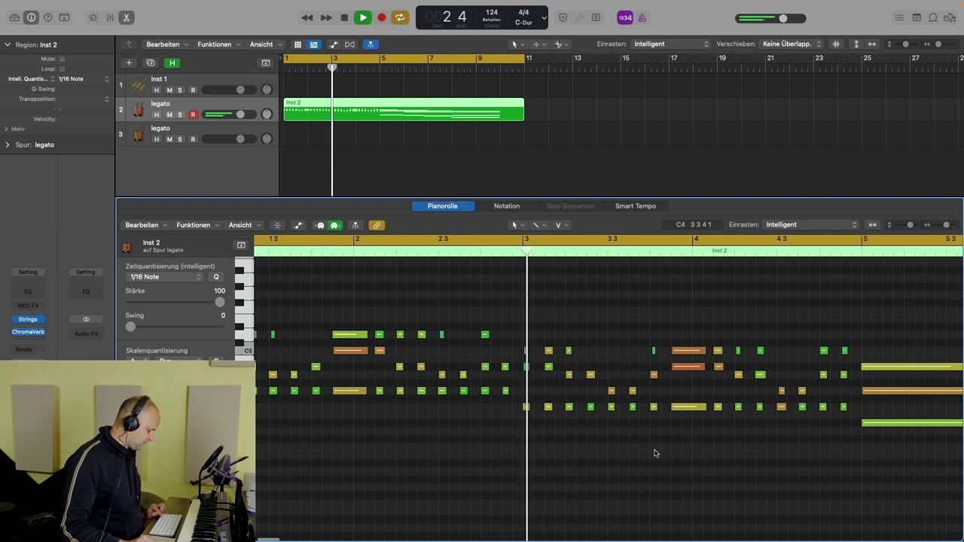
scroll(655, 452, "down", 5)
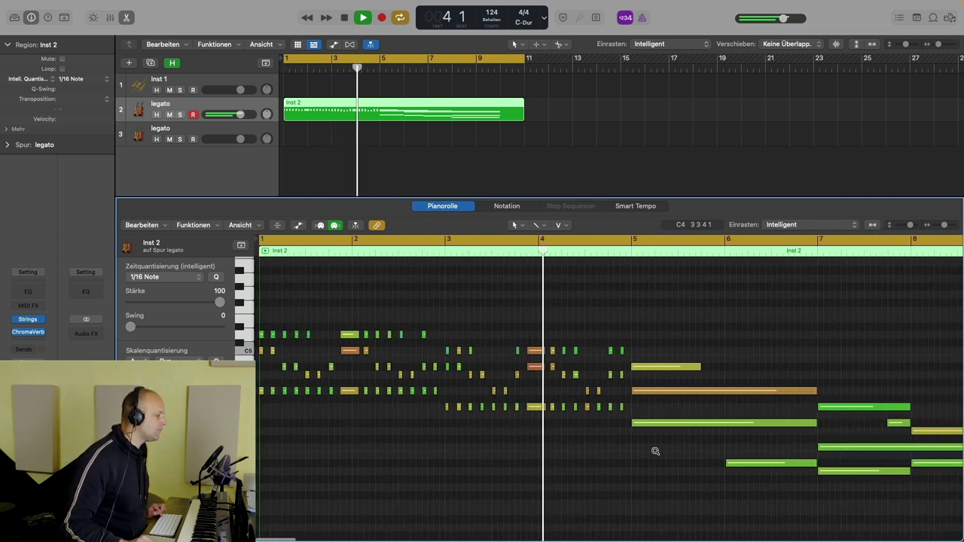
scroll(656, 452, "down", 3)
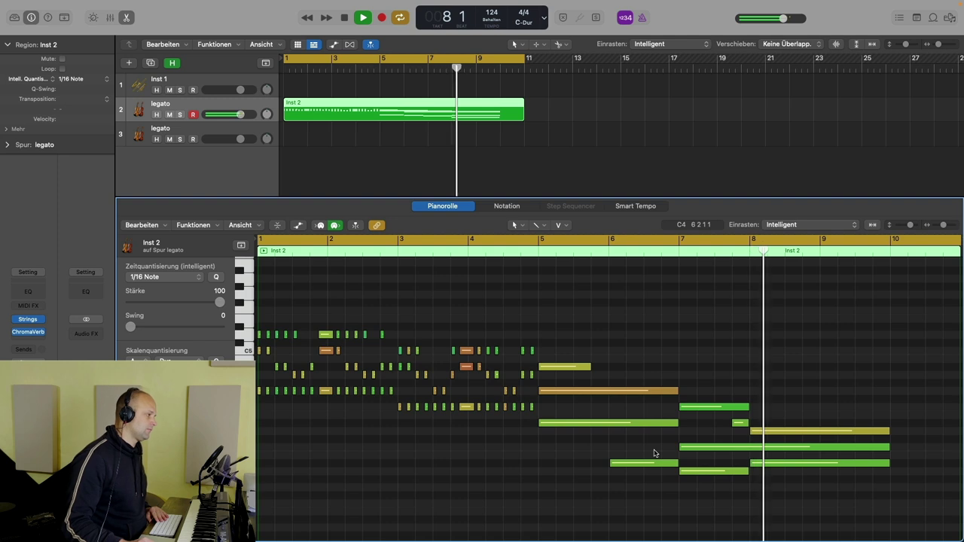
key("space")
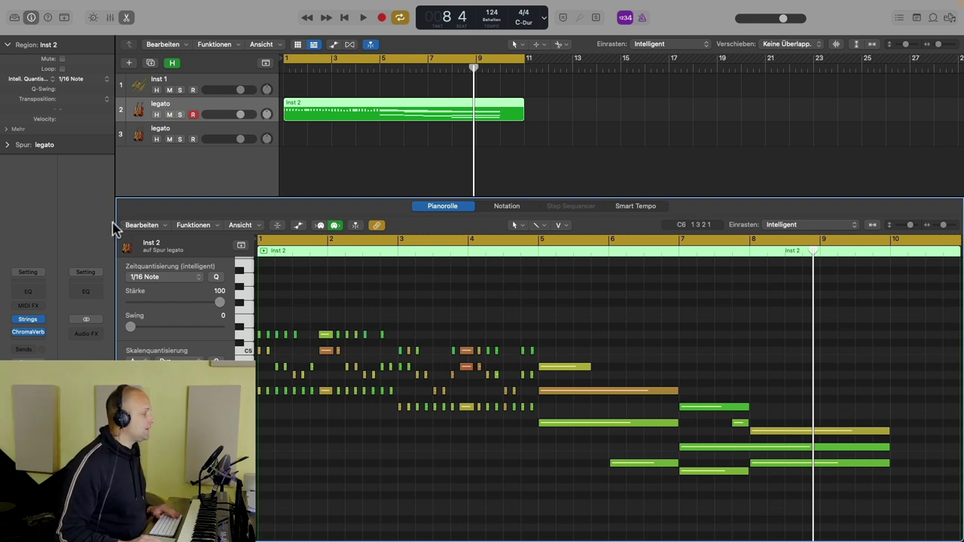
Assign the Studio Strings articulation set String Ensemble to the legato track in its track parameters.
left_click(5, 129)
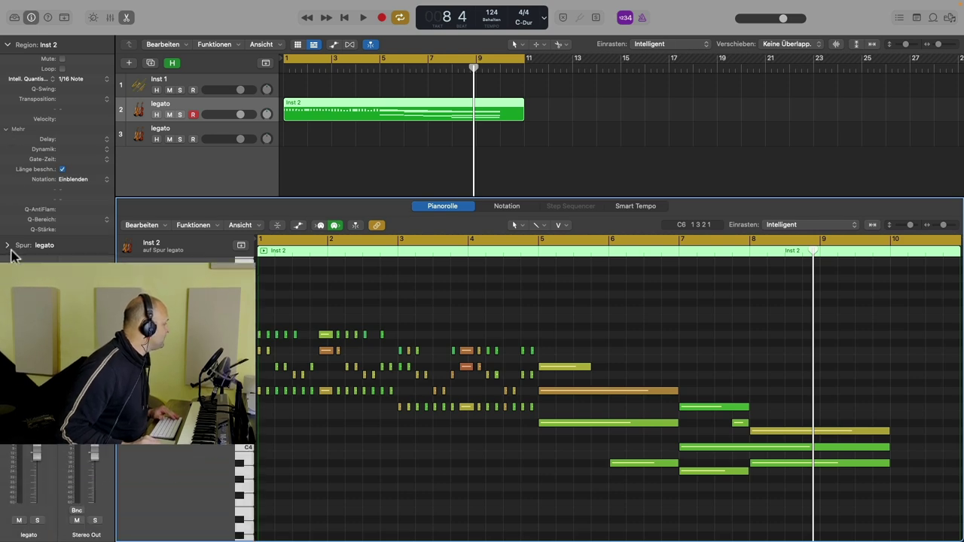
left_click(8, 245)
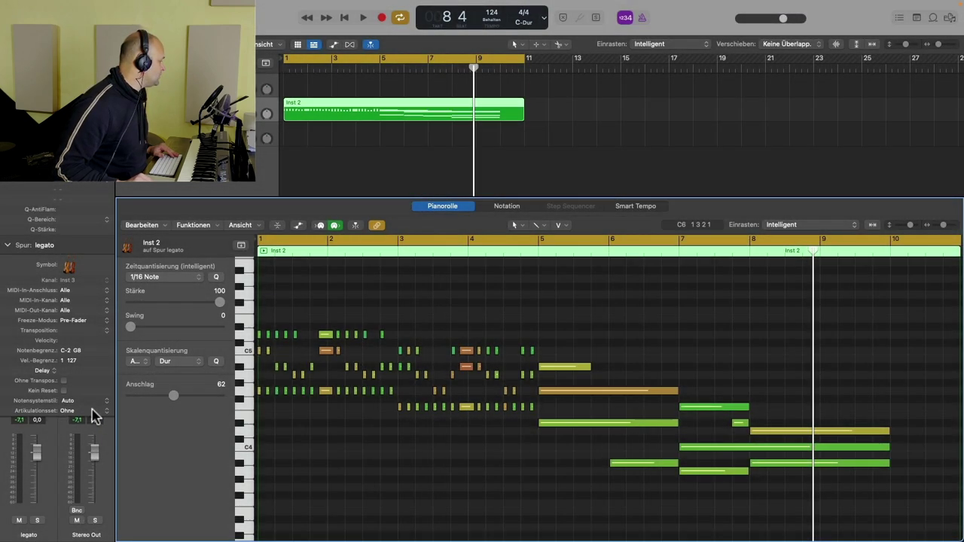
left_click(94, 412)
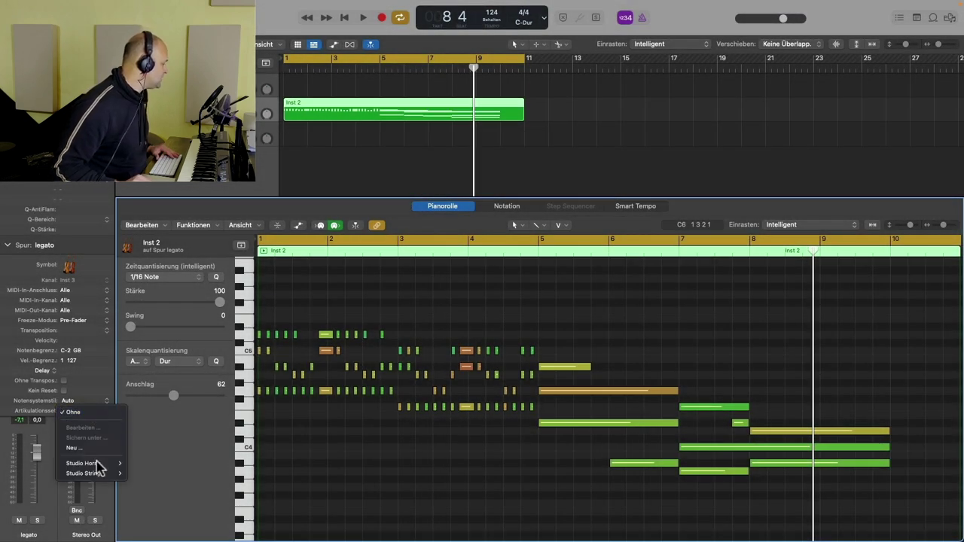
mouse_move(98, 478)
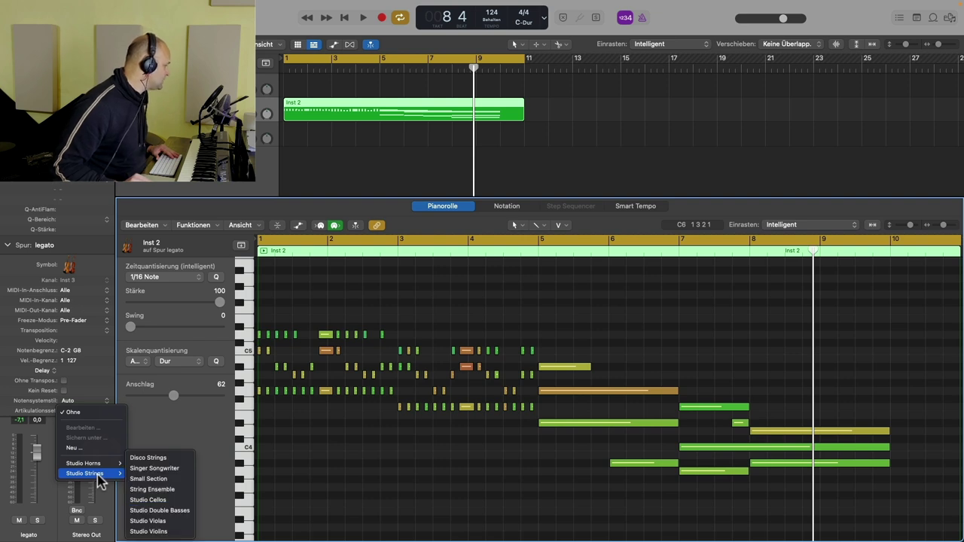
left_click(161, 490)
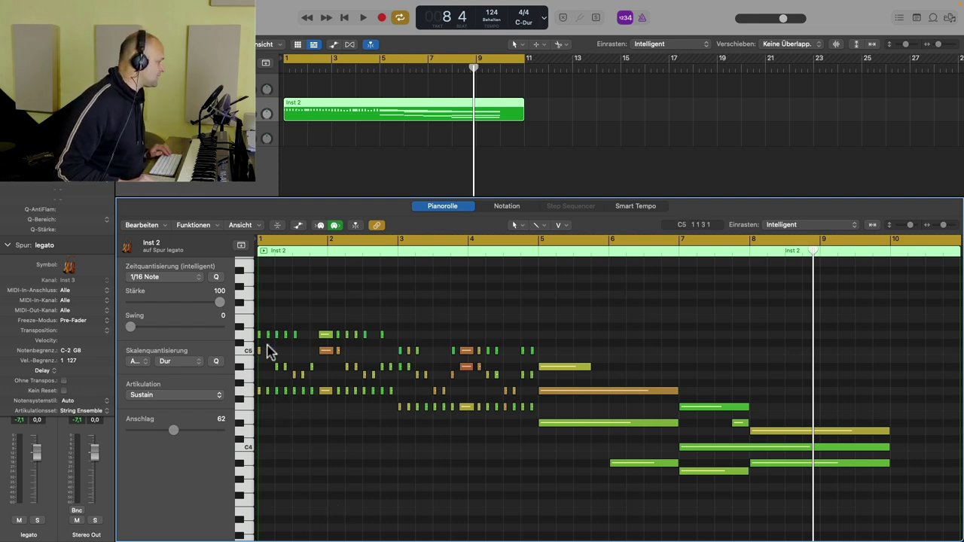
Select all the short notes in bars 1 to 4 of the Inst 2 region and set their articulation to Spiccato.
left_click_drag(315, 321, 258, 409)
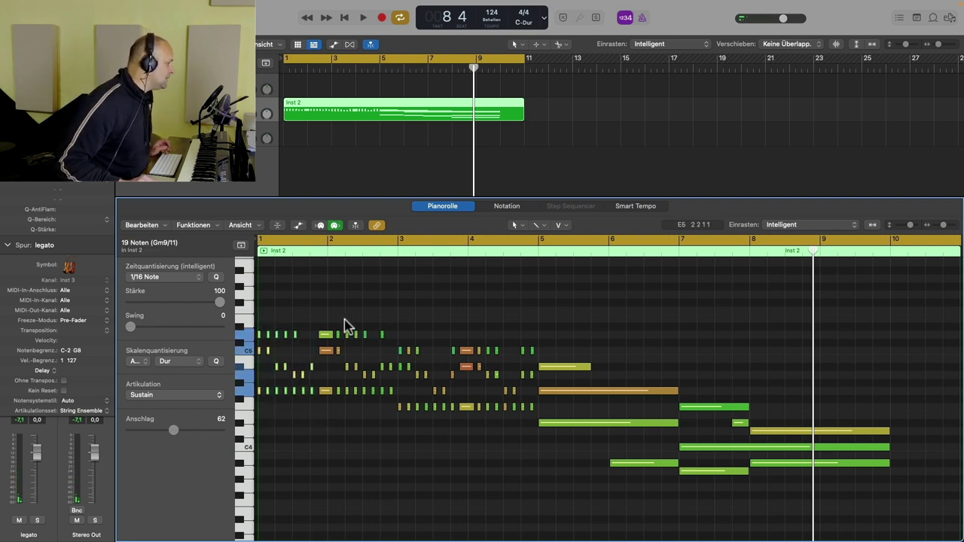
left_click_drag(337, 320, 532, 421)
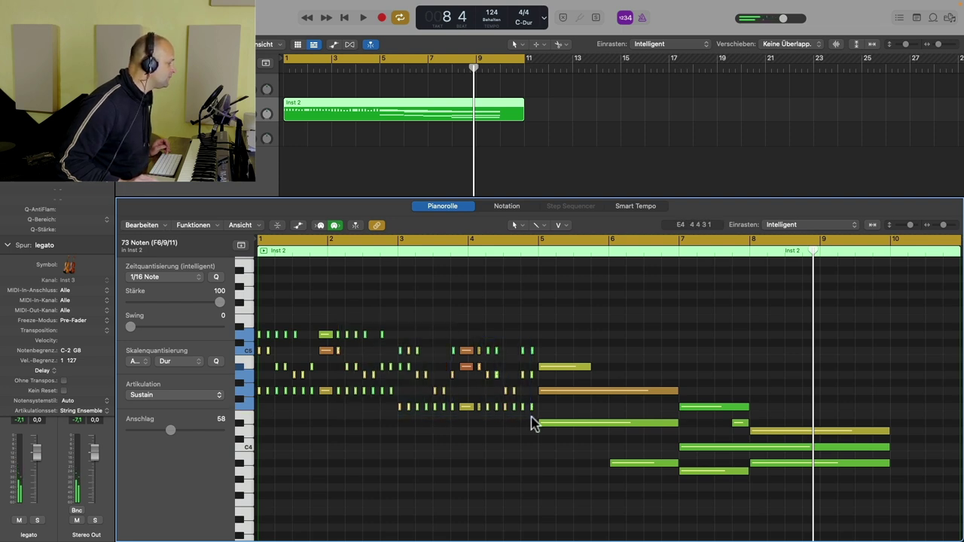
left_click(204, 399)
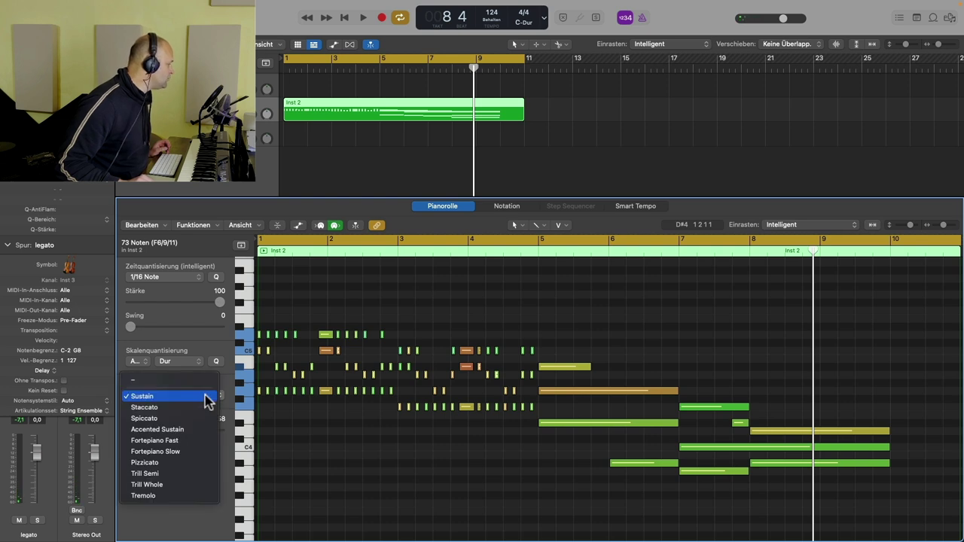
left_click(151, 419)
Select the longer chord notes at the ends of bars 1 and 3 and set their articulation to Fortepiano Fast.
left_click_drag(326, 316, 329, 396)
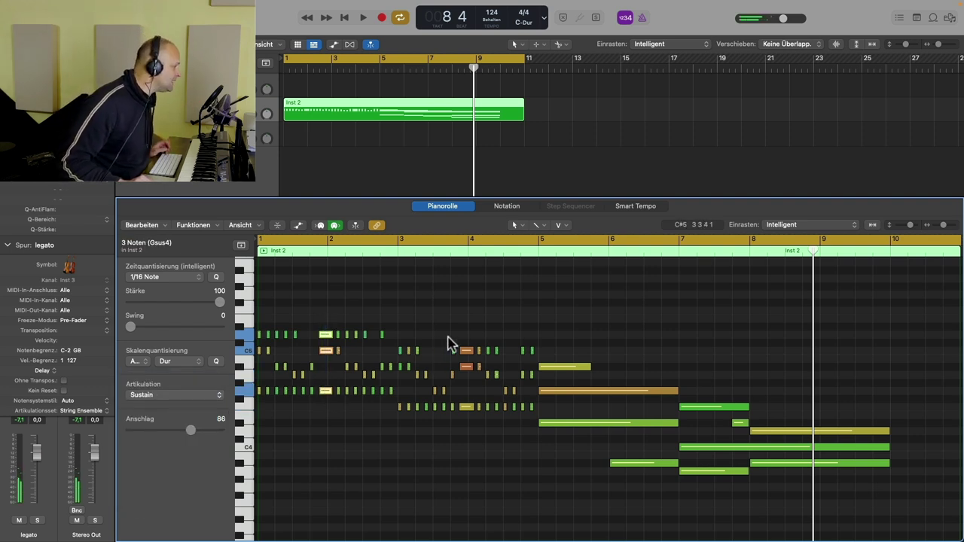
left_click_drag(464, 334, 469, 416)
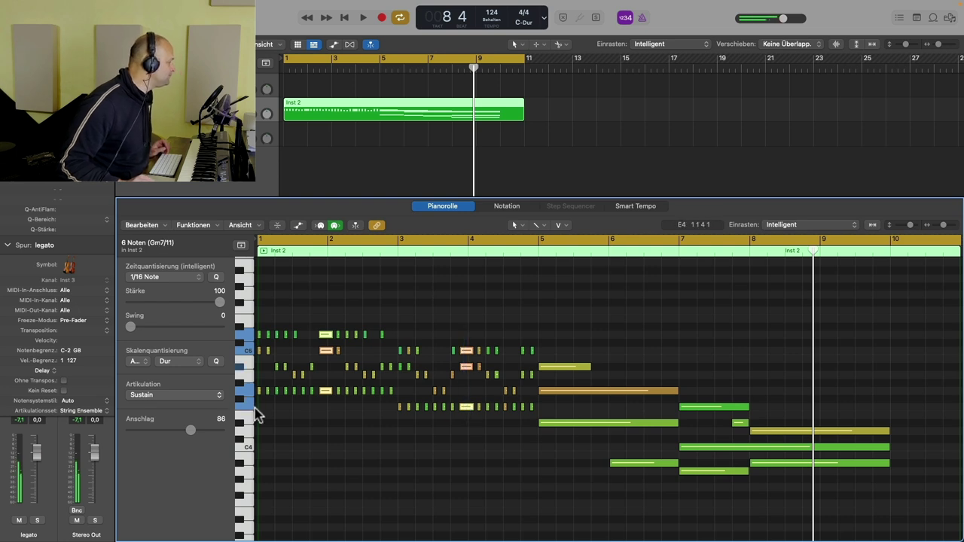
left_click(214, 397)
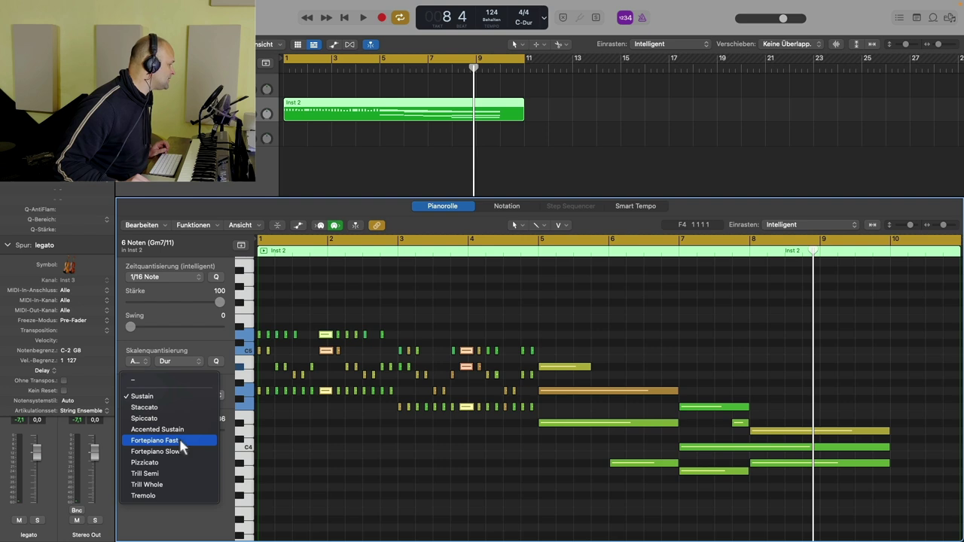
left_click(180, 441)
Select all the long notes from bar 5 onward and set their articulation to Accented Sustain.
left_click_drag(558, 343, 845, 481)
left_click(215, 397)
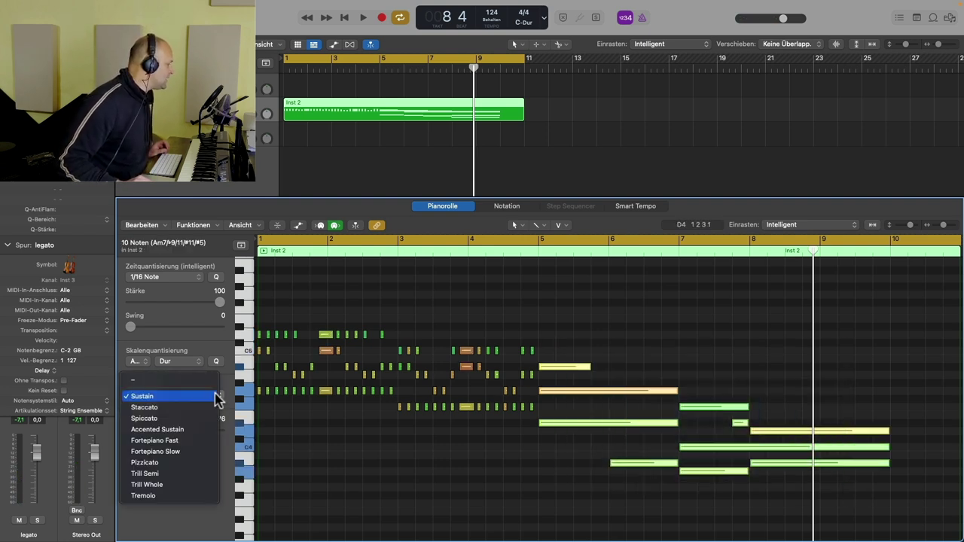
left_click(185, 430)
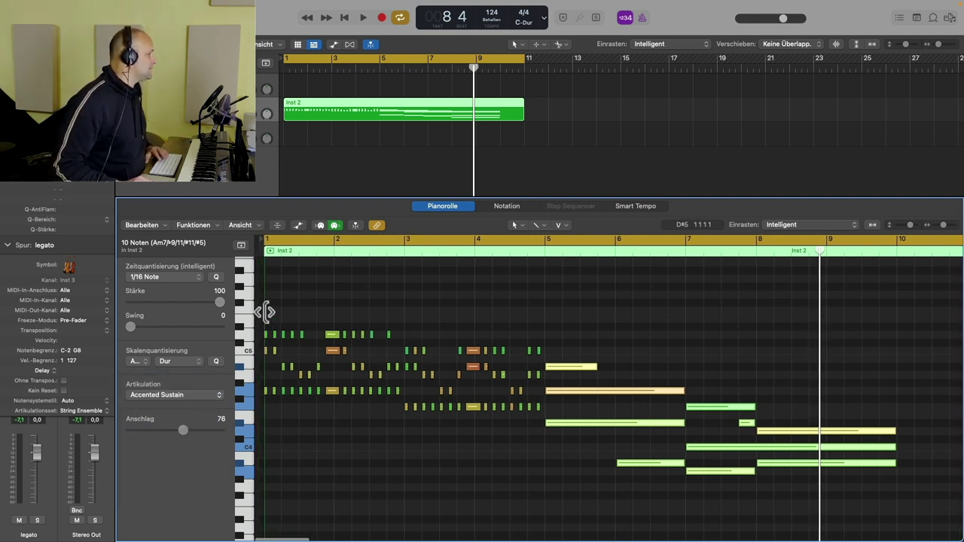
Play the Inst 2 region from its start to hear the assigned note articulations, and stop playback.
left_click(256, 255)
key("space")
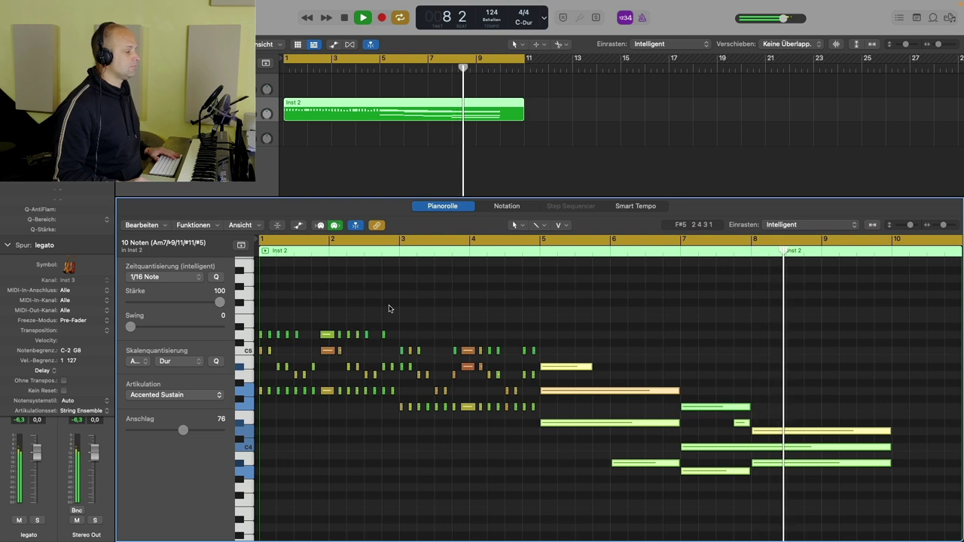
key("space")
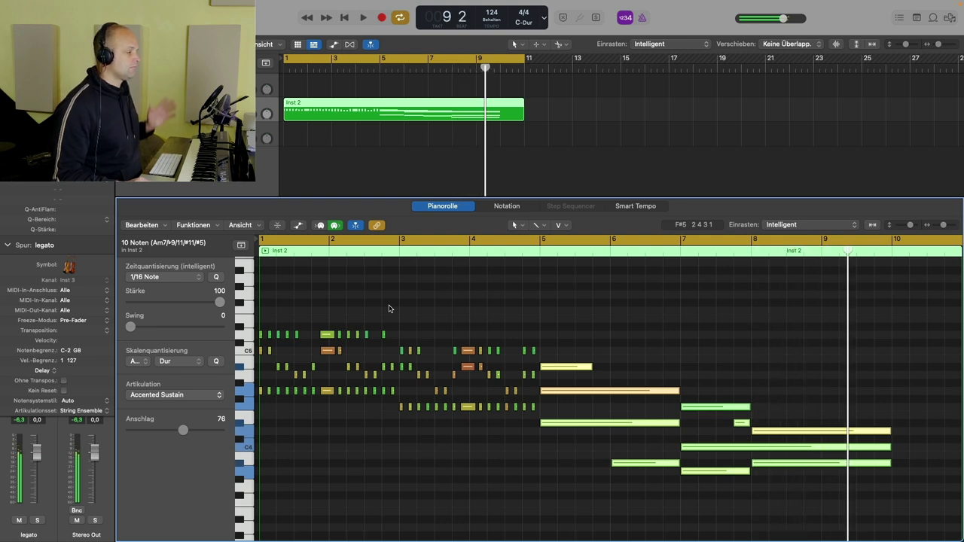